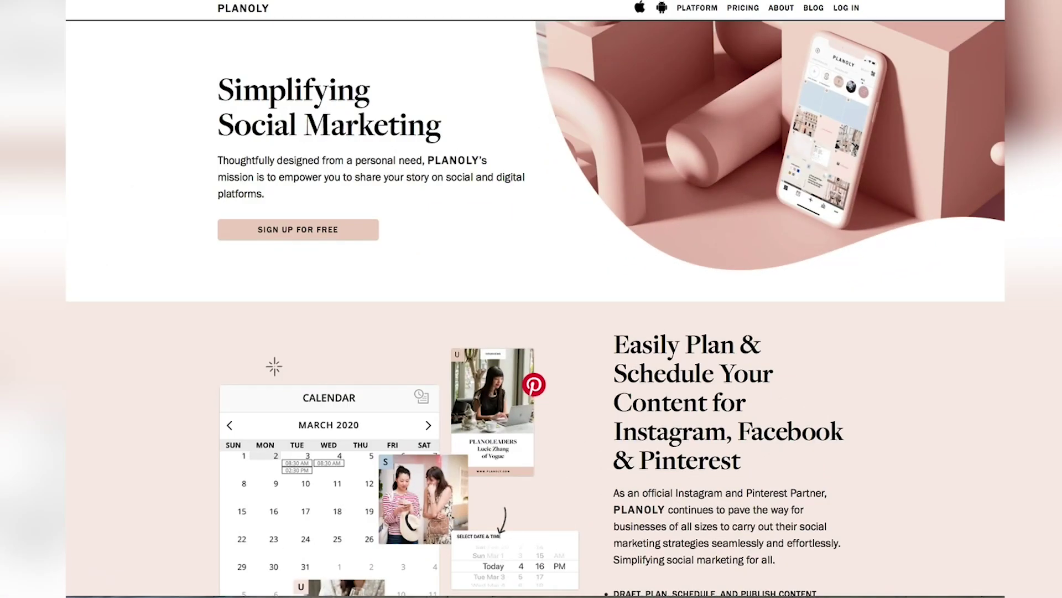
# Log in to Planoly with the saved autofill email and password.
pyautogui.press('super+l')
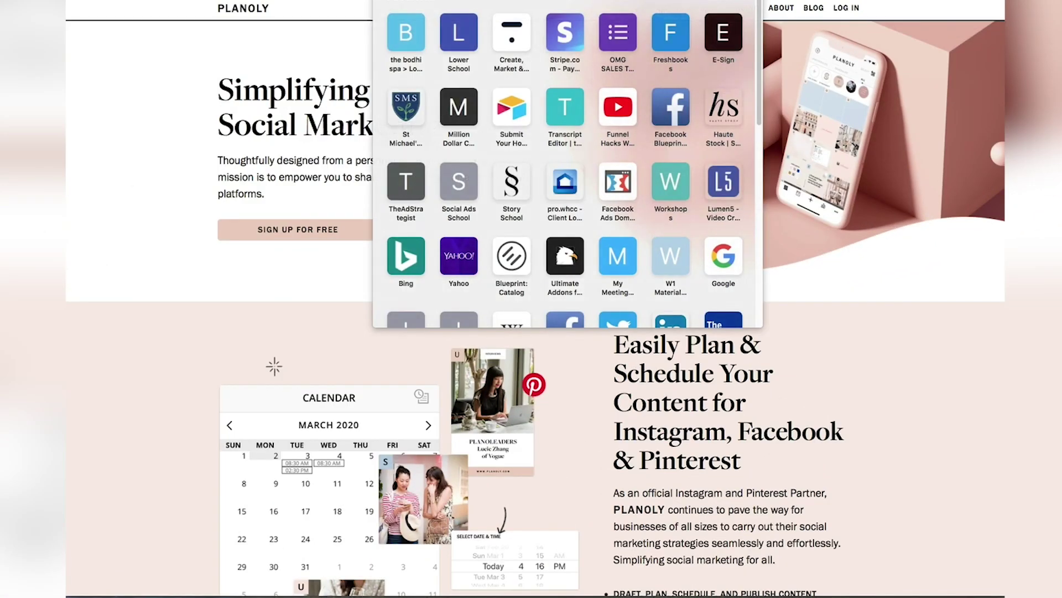
pyautogui.press('Escape')
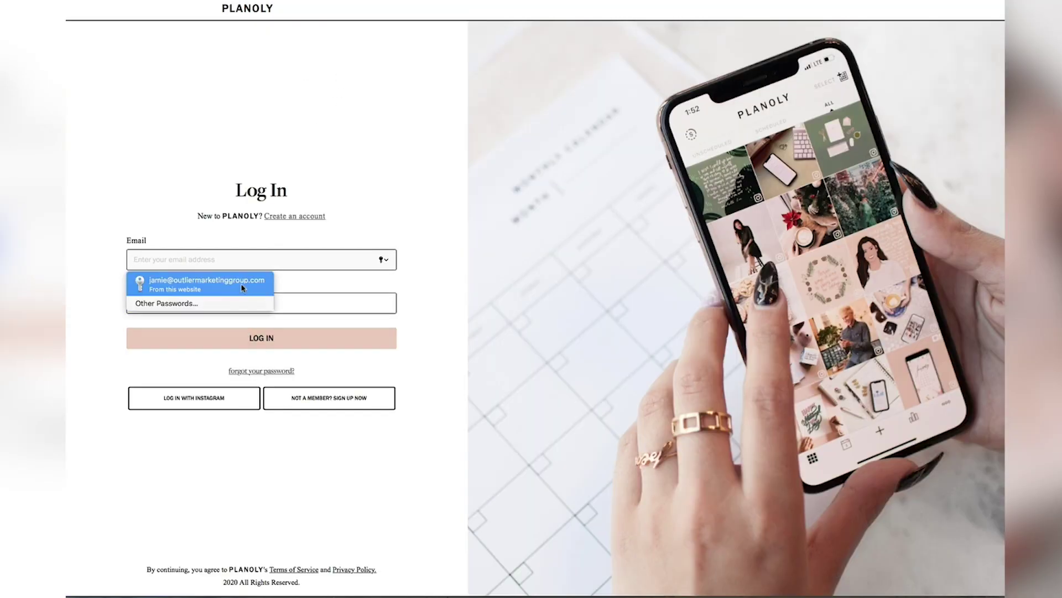
pyautogui.click(242, 288)
pyautogui.click(285, 337)
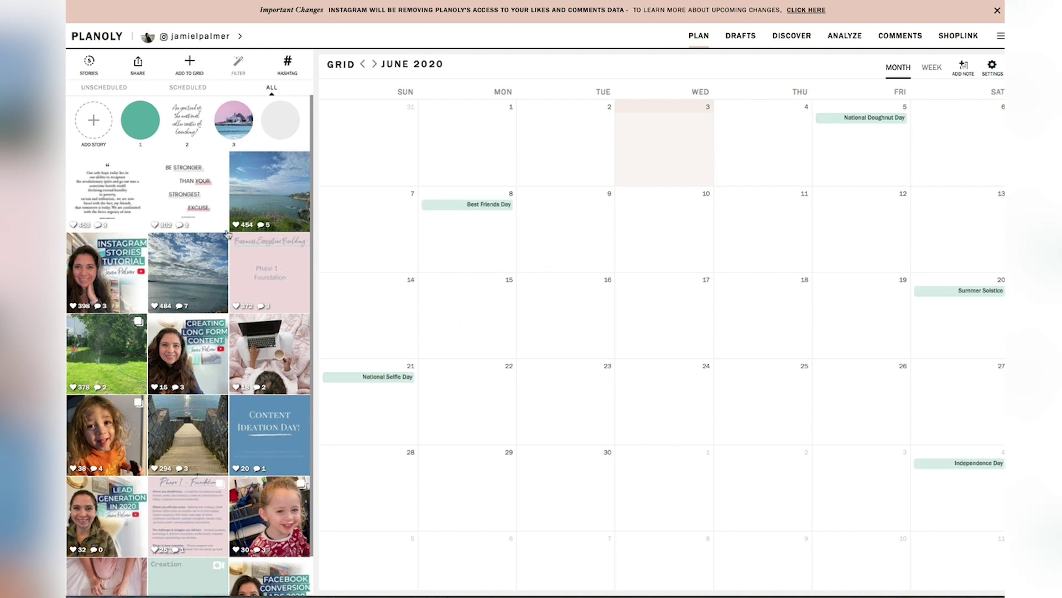
# Switch the grid filter between Scheduled and Unscheduled, ending on Scheduled posts.
pyautogui.scroll(-3, 181, 243)
pyautogui.scroll(3, 181, 244)
pyautogui.click(193, 89)
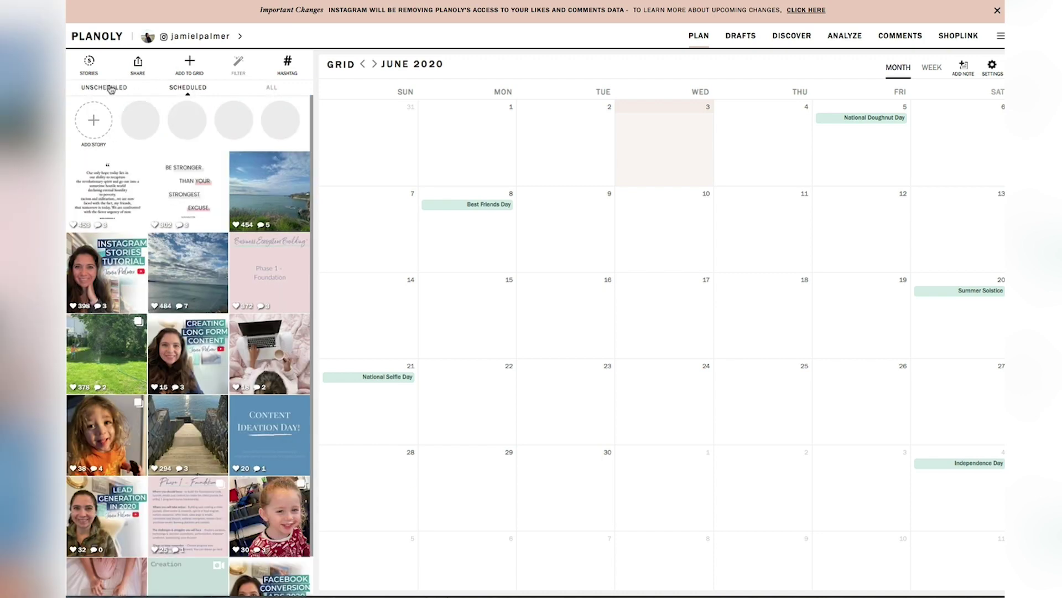
pyautogui.click(111, 90)
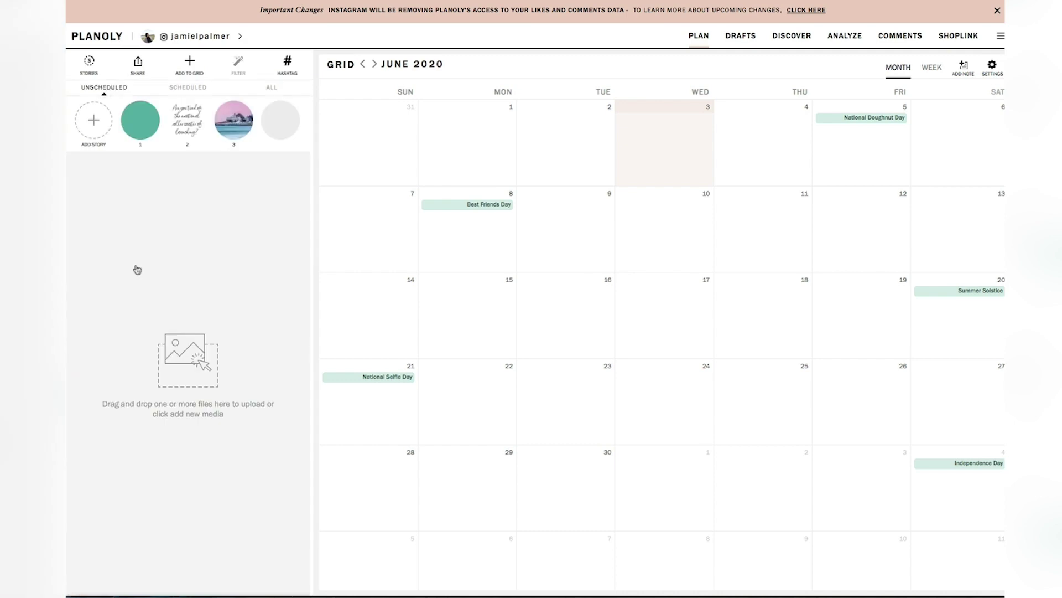
pyautogui.click(198, 94)
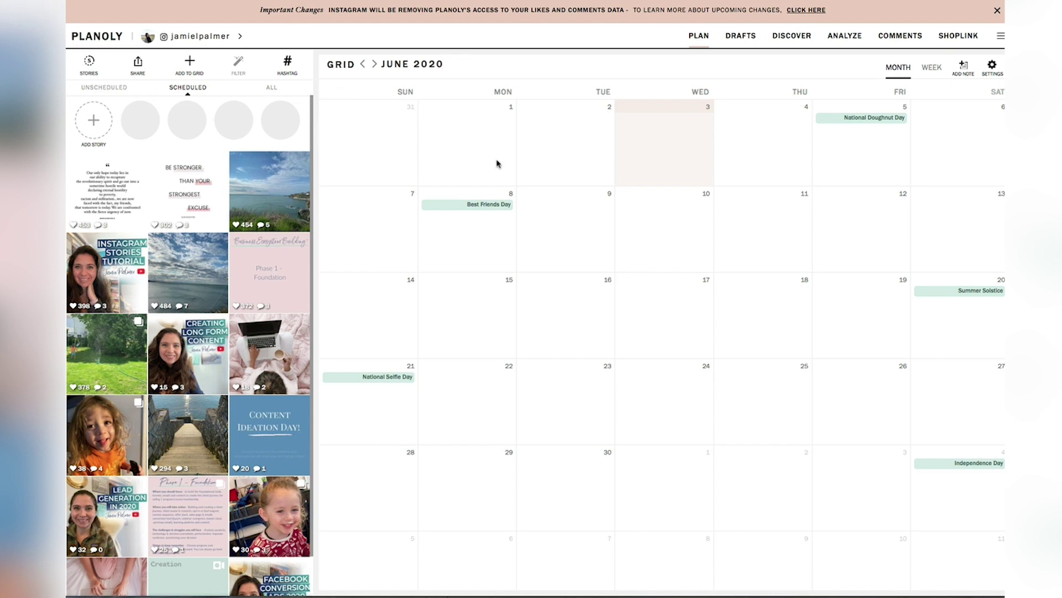
pyautogui.scroll(-1, 208, 344)
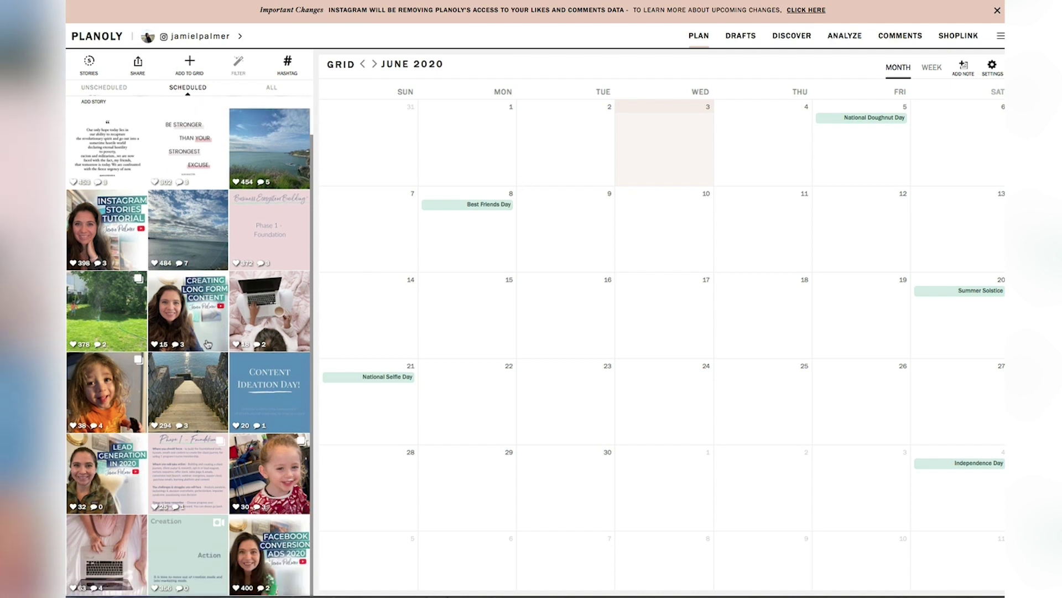
pyautogui.scroll(1, 207, 344)
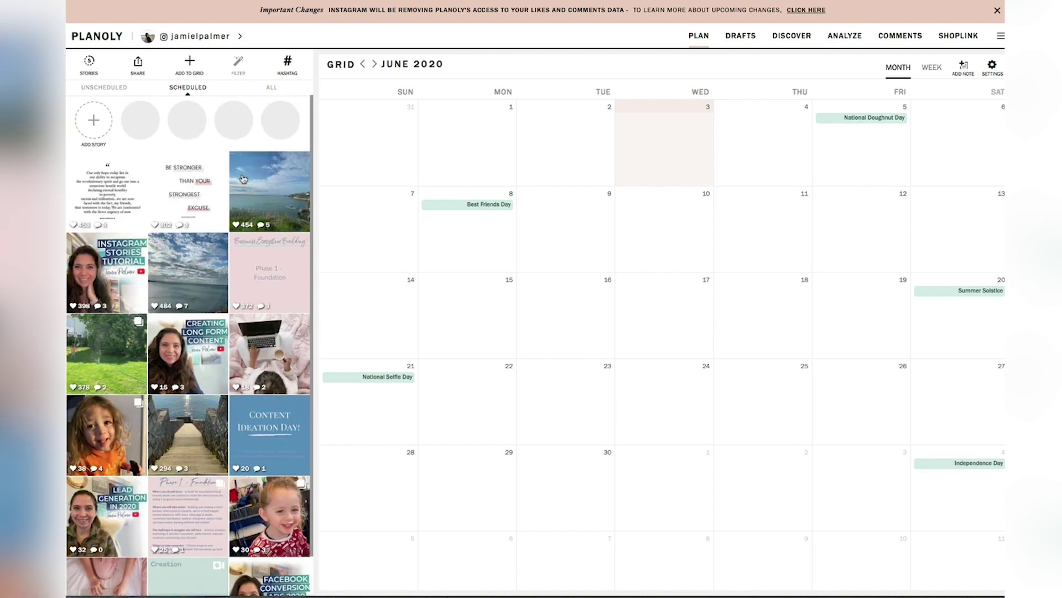
# Add Focus Post.png to the grid from the desktop and open the new post's details.
pyautogui.click(192, 63)
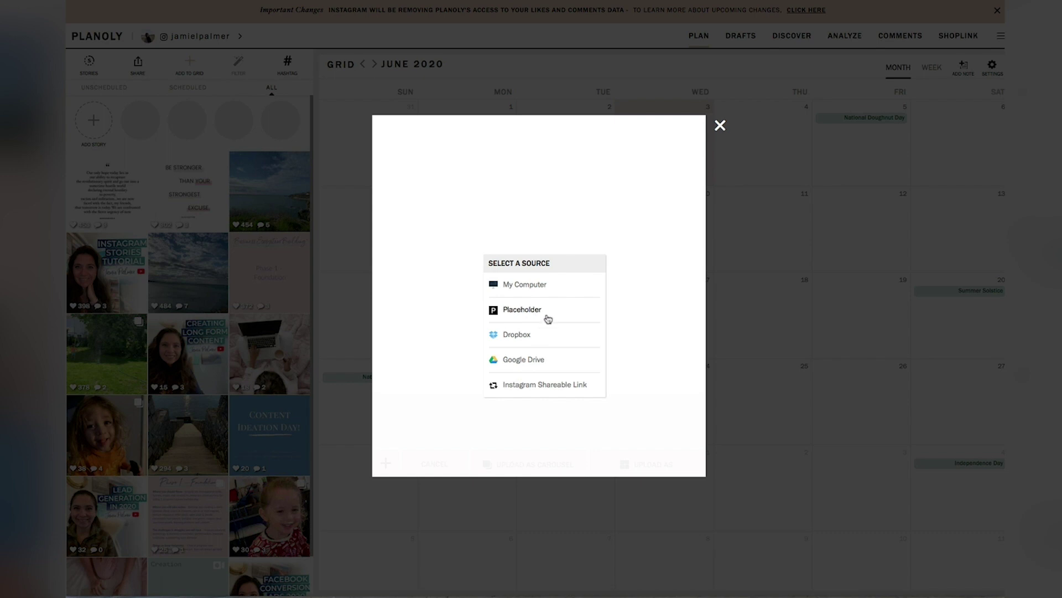
pyautogui.click(720, 125)
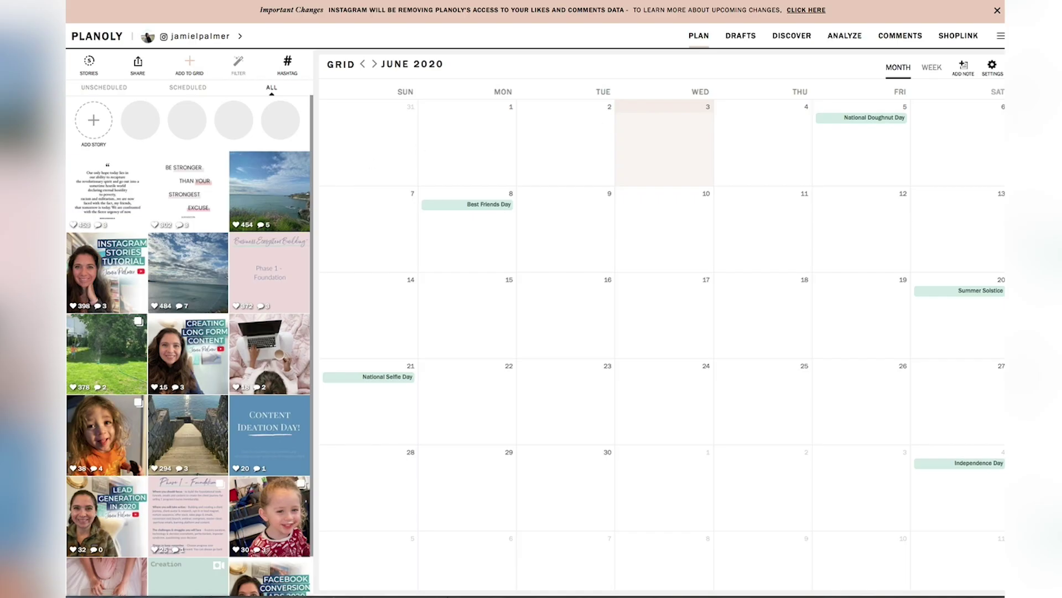
pyautogui.moveTo(979, 222); pyautogui.dragTo(550, 254)
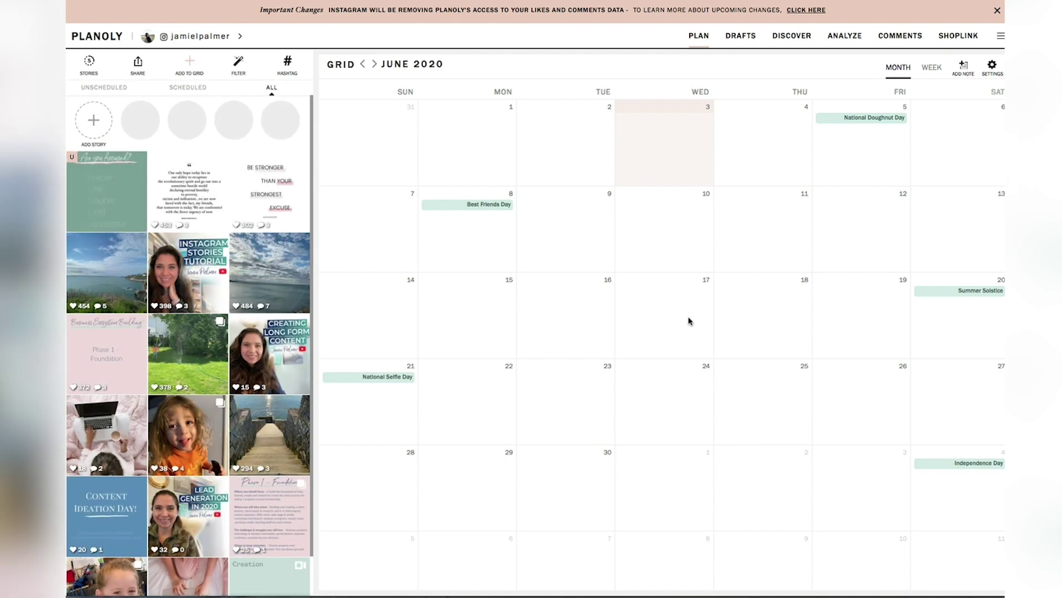
pyautogui.click(89, 206)
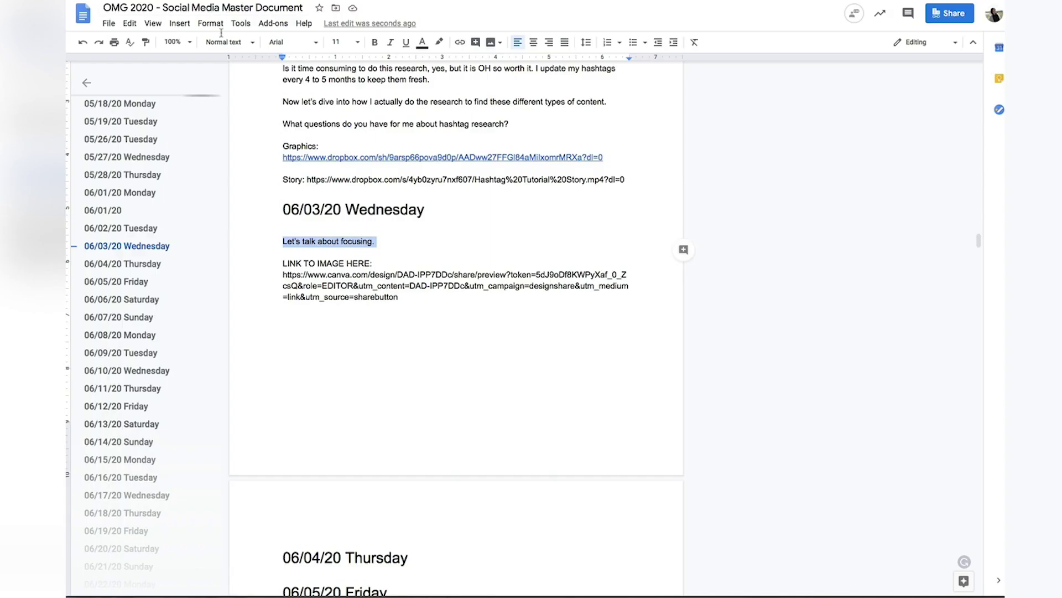
# Scroll the planning document to the 06/03/20 Wednesday entry with its caption.
pyautogui.scroll(15, 426, 318)
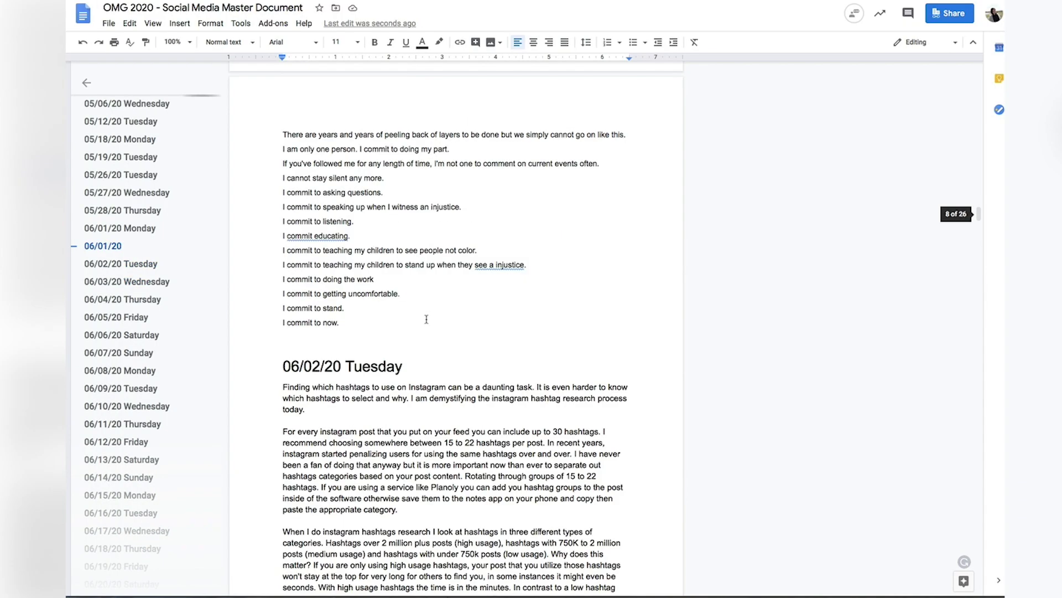
pyautogui.scroll(10, 428, 320)
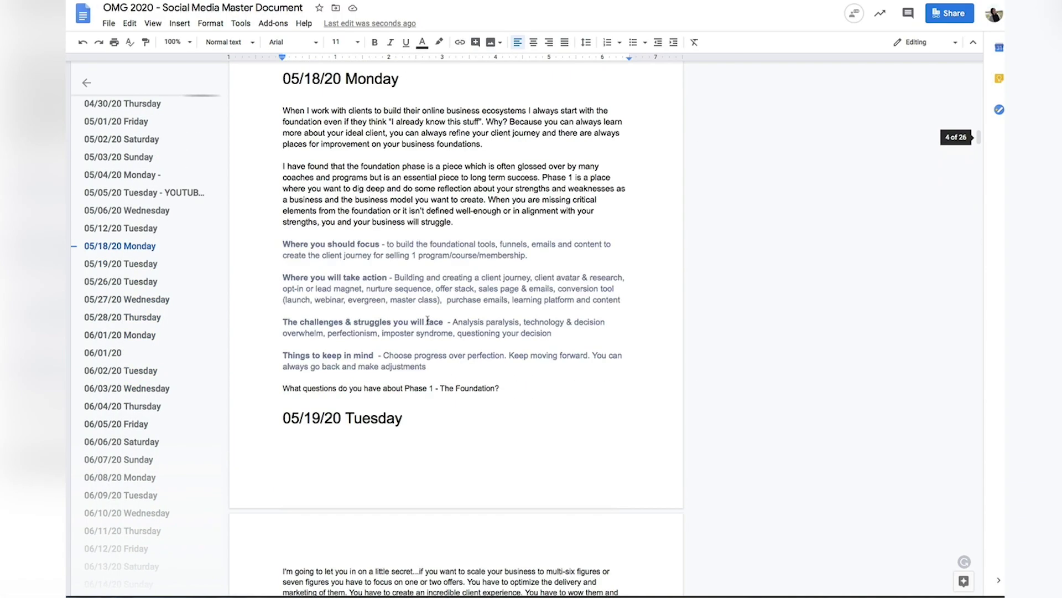
pyautogui.scroll(2, 427, 319)
pyautogui.scroll(-20, 428, 320)
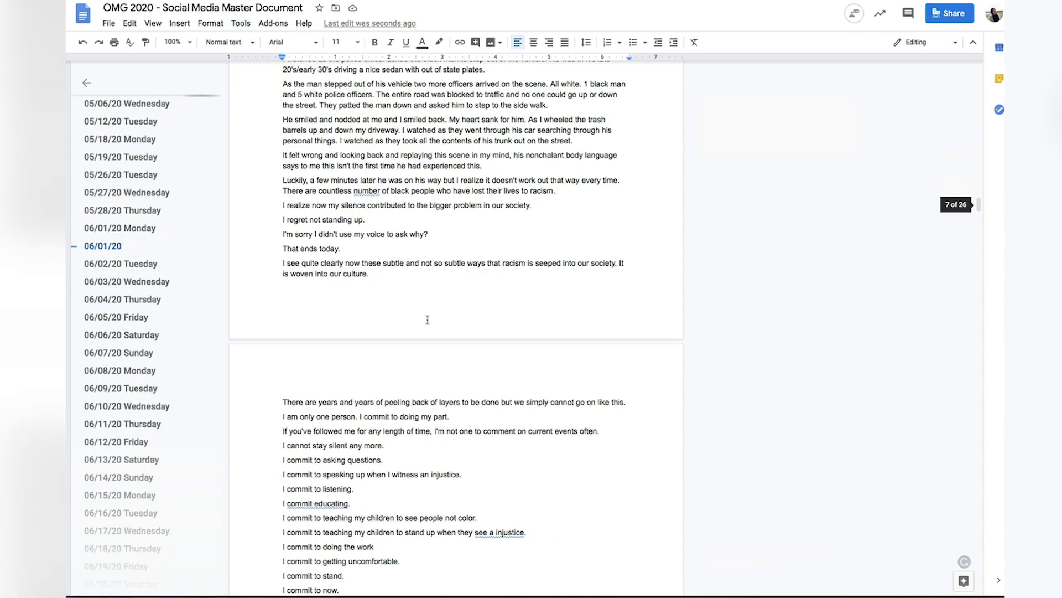
pyautogui.scroll(-15, 428, 320)
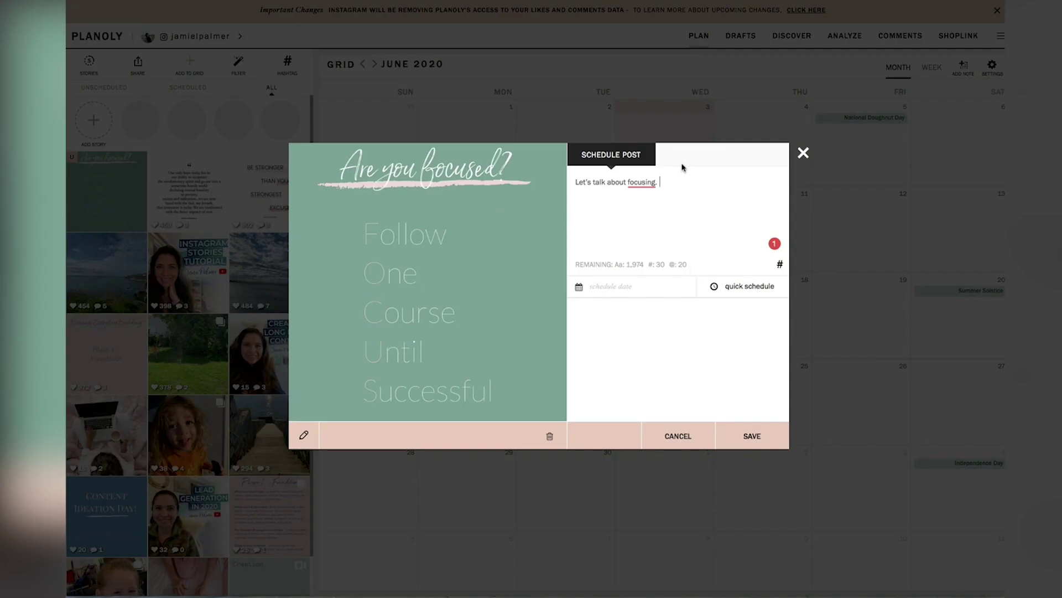
# Set the post's posting date to June 17 at 01:30 pm.
pyautogui.rightClick(642, 182)
pyautogui.click(700, 186)
pyautogui.click(667, 287)
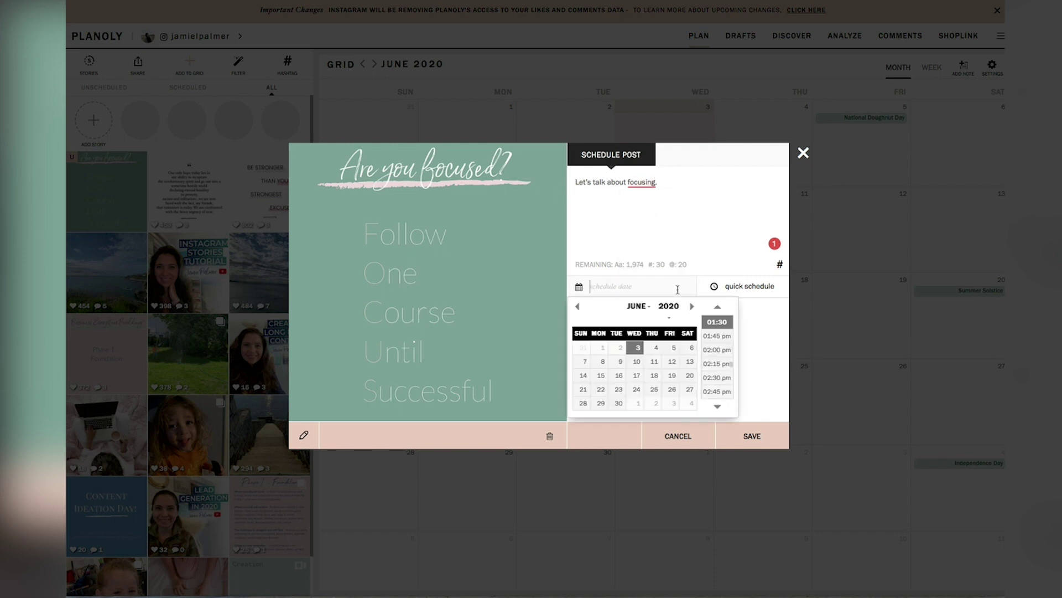
pyautogui.click(637, 375)
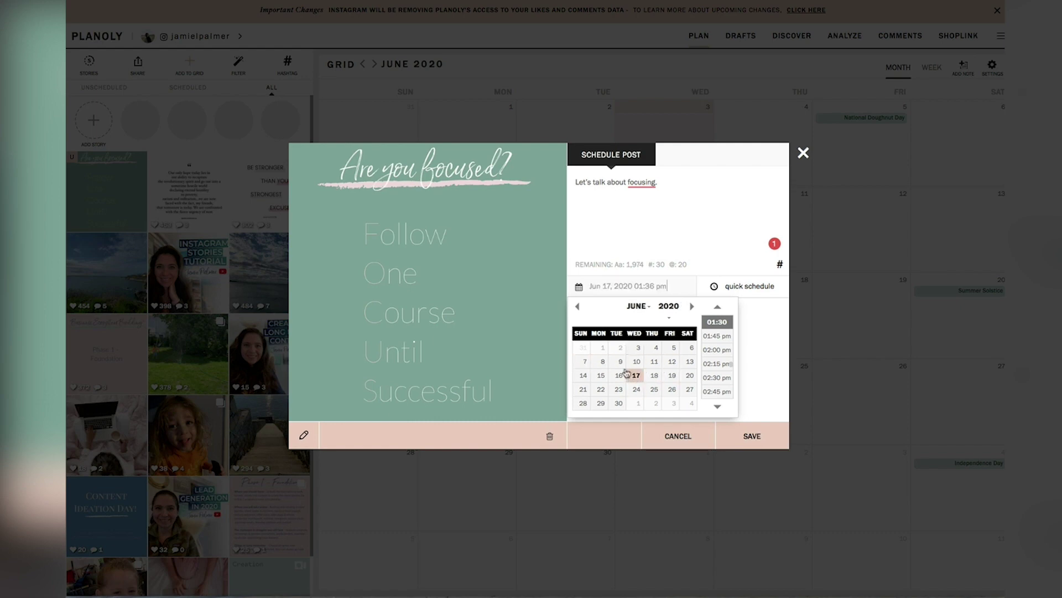
pyautogui.click(718, 322)
# Look at the quick schedule slots, then confirm June 17, 01:30 pm in the picker.
pyautogui.click(630, 287)
pyautogui.click(751, 289)
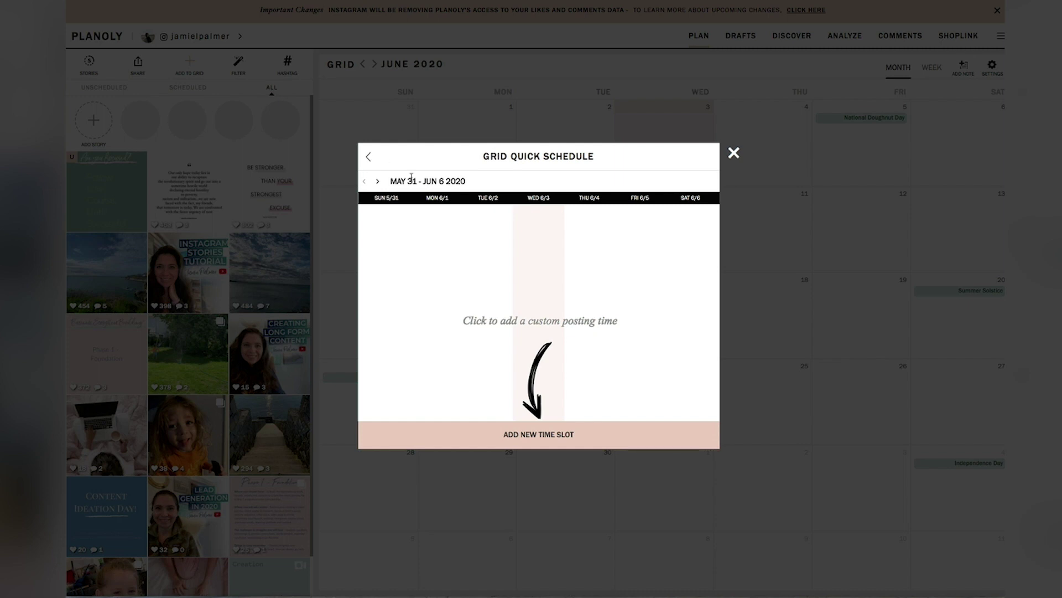
pyautogui.moveTo(386, 166); pyautogui.dragTo(476, 203)
pyautogui.click(611, 315)
pyautogui.click(368, 157)
pyautogui.click(674, 284)
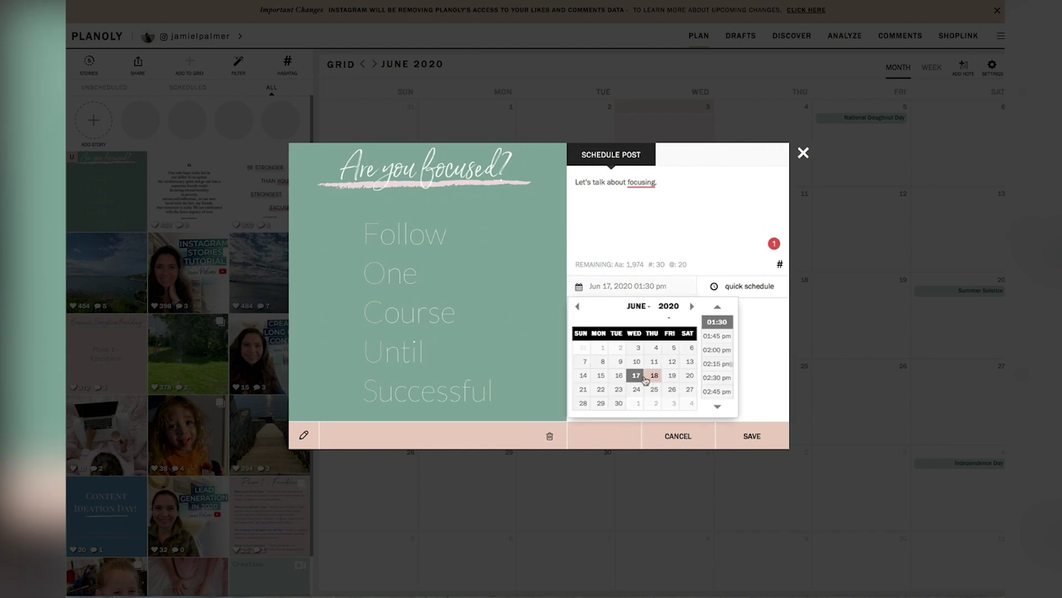
pyautogui.click(767, 390)
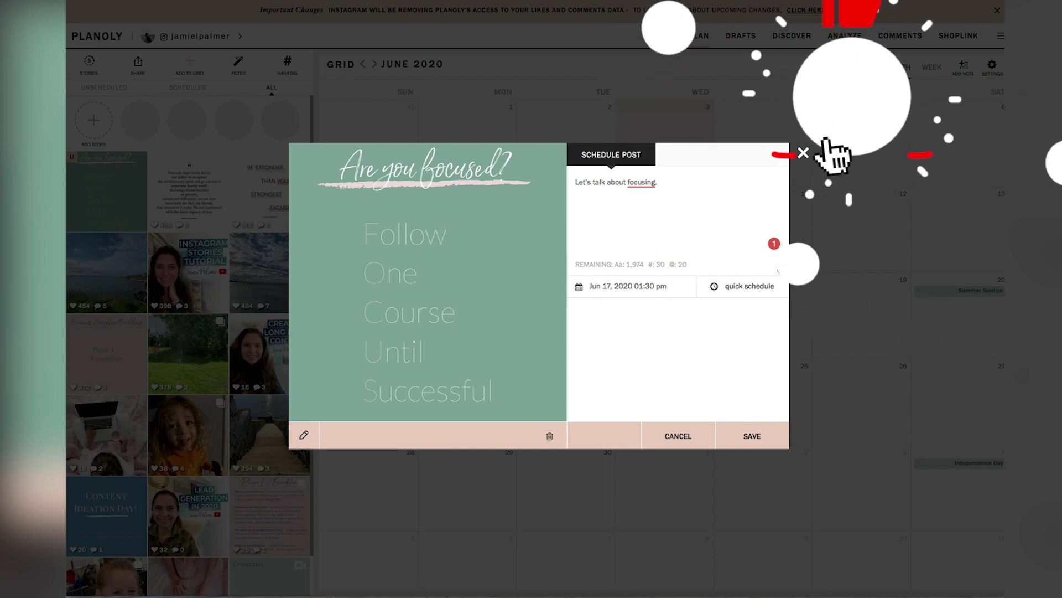
pyautogui.click(779, 265)
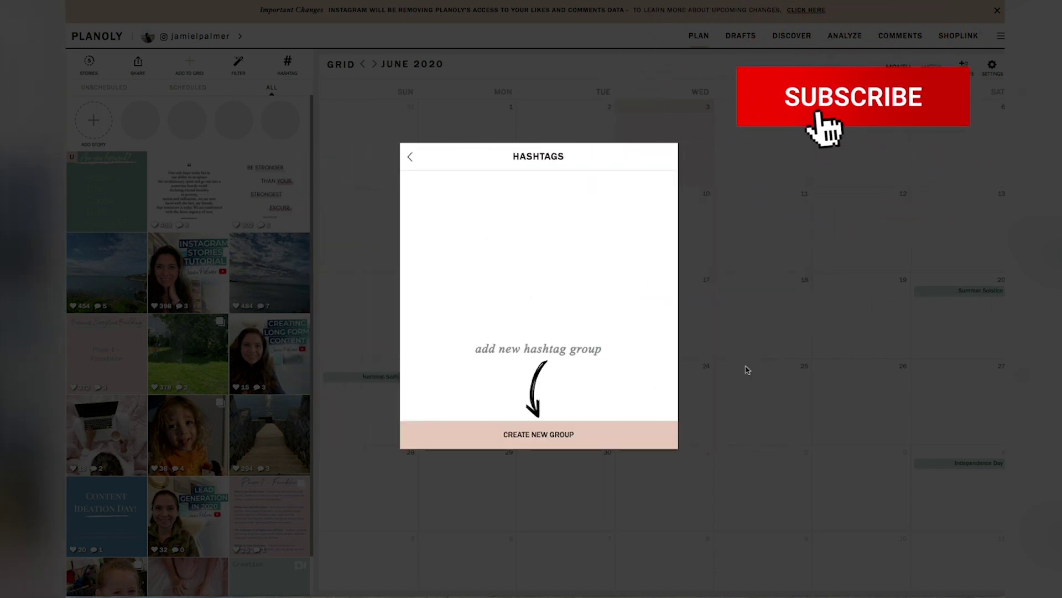
# Save hashtag group 'Focus on BUsin' with #focus #business #growth and add it to the caption.
pyautogui.click(548, 438)
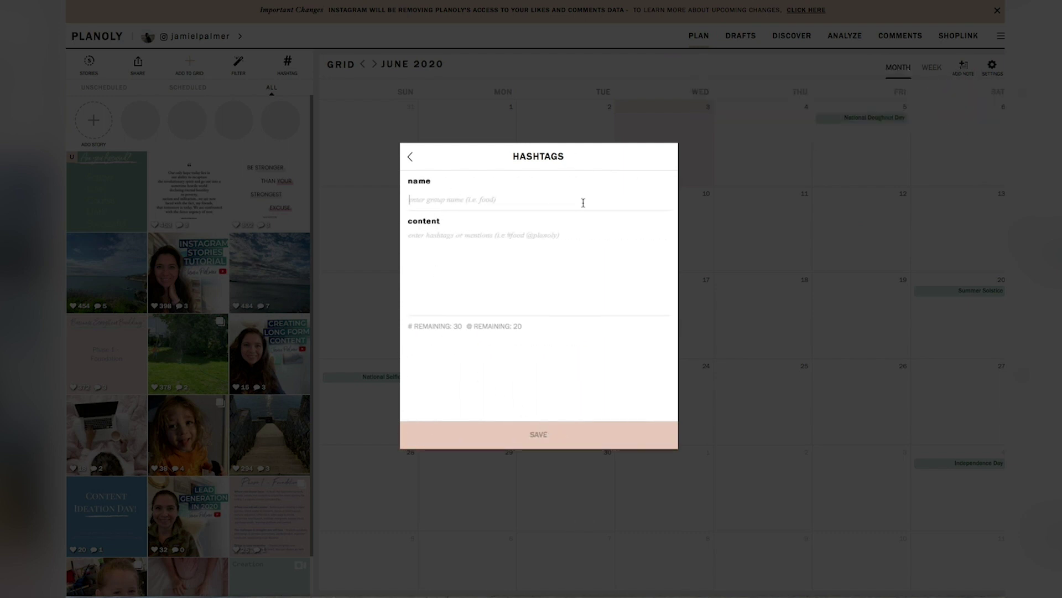
pyautogui.write('F')
pyautogui.write('ocus on BUsin')
pyautogui.write('#focus #business #growth')
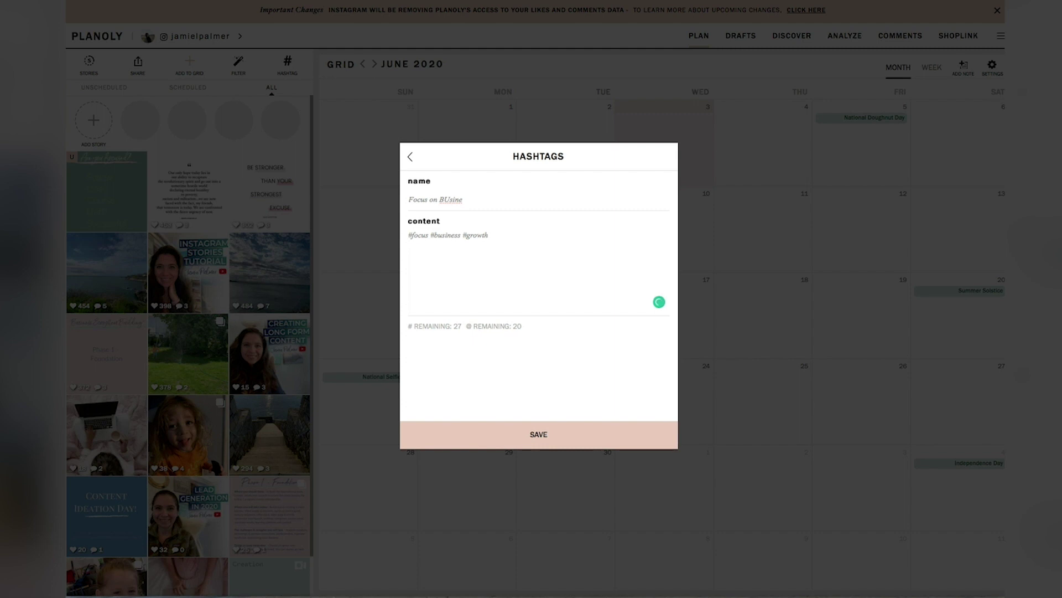
pyautogui.click(573, 434)
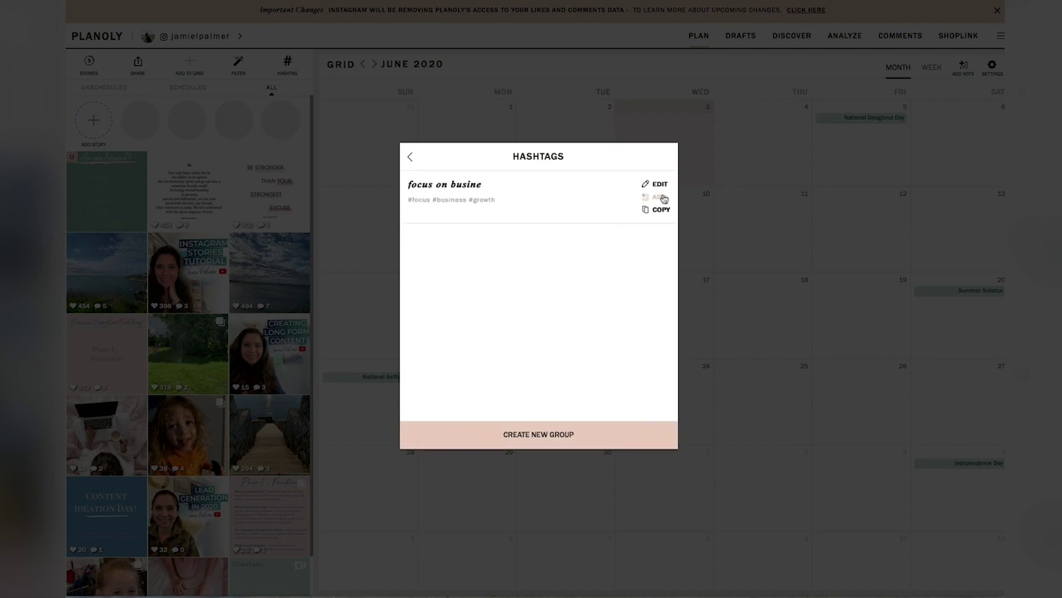
pyautogui.click(659, 197)
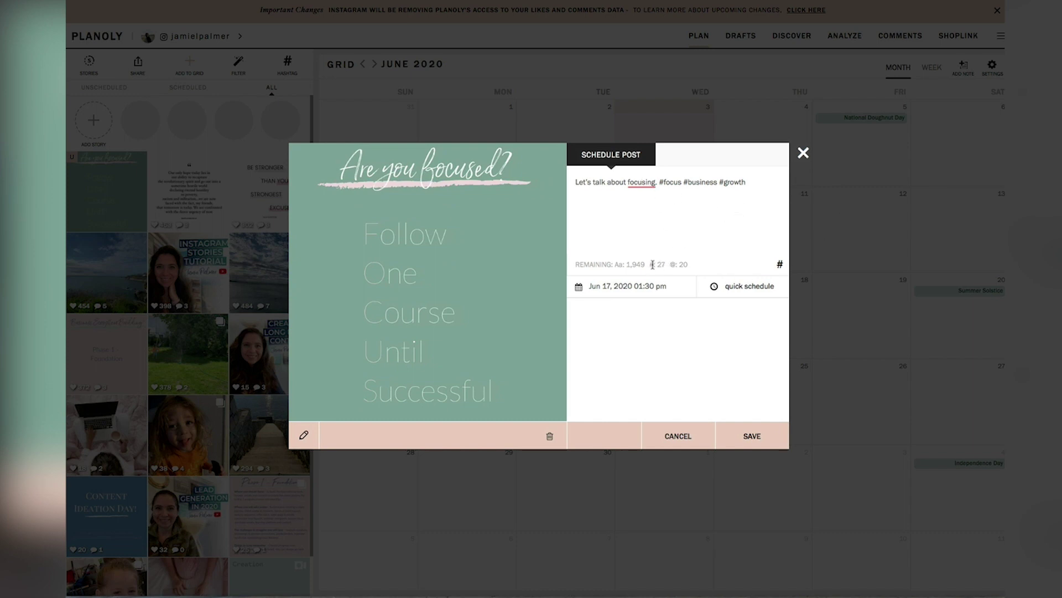
# Highlight the remaining character and hashtag counts under the caption.
pyautogui.moveTo(650, 264); pyautogui.dragTo(676, 263)
pyautogui.click(696, 269)
pyautogui.moveTo(628, 263); pyautogui.dragTo(664, 264)
pyautogui.moveTo(576, 264); pyautogui.dragTo(715, 265)
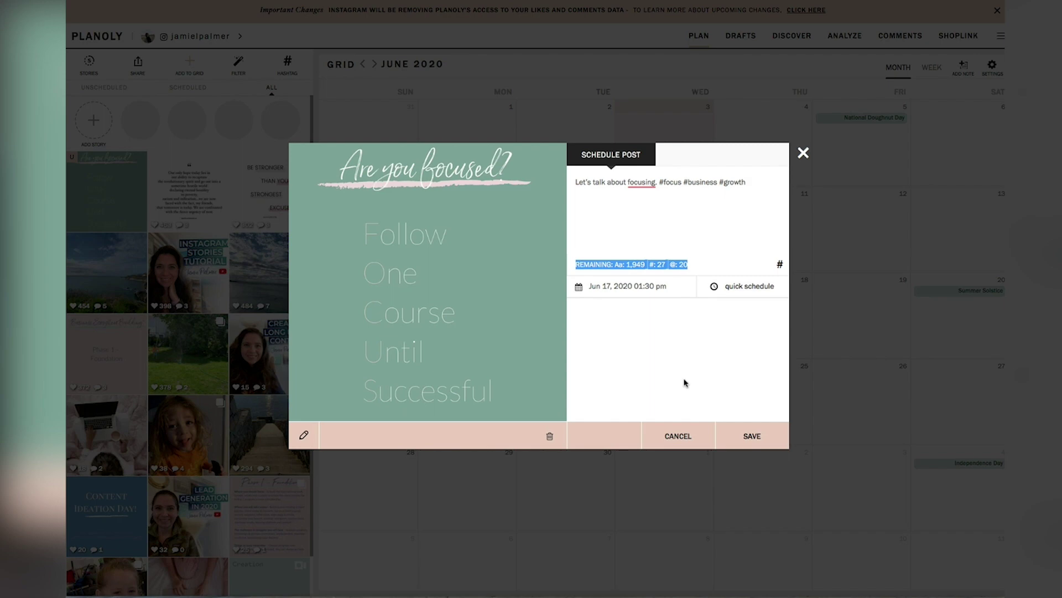
pyautogui.click(741, 396)
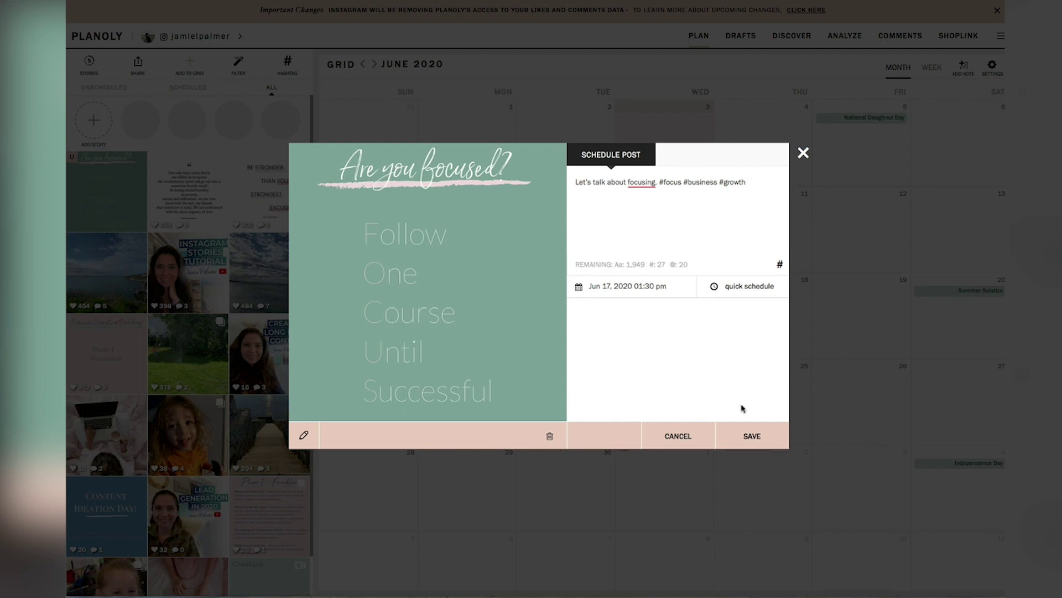
# Save the post and check its June 17, 1:30 pm entry on the calendar.
pyautogui.click(764, 439)
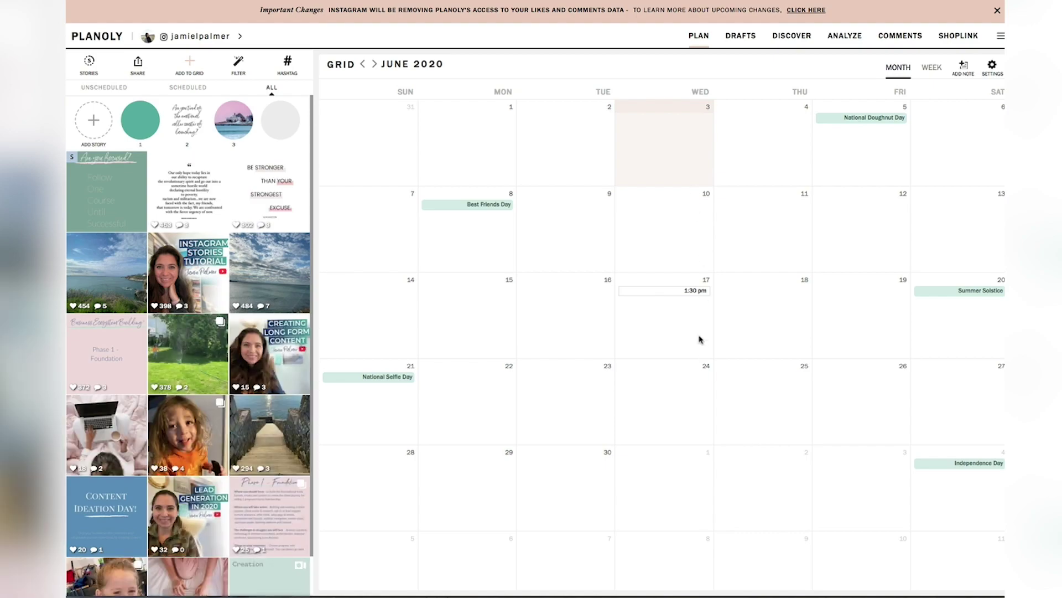
pyautogui.click(686, 292)
pyautogui.click(720, 155)
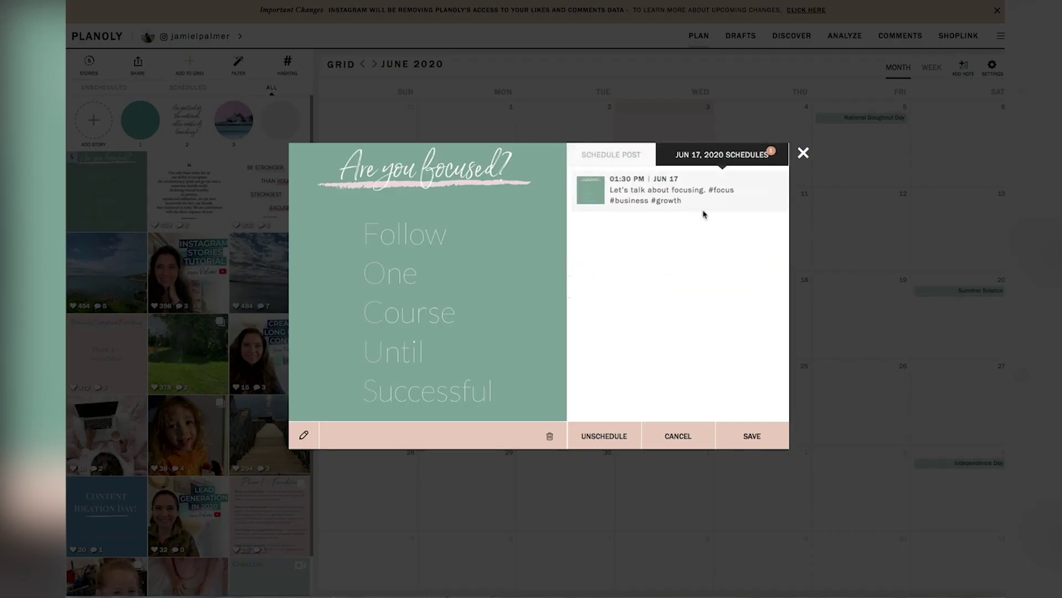
pyautogui.click(614, 155)
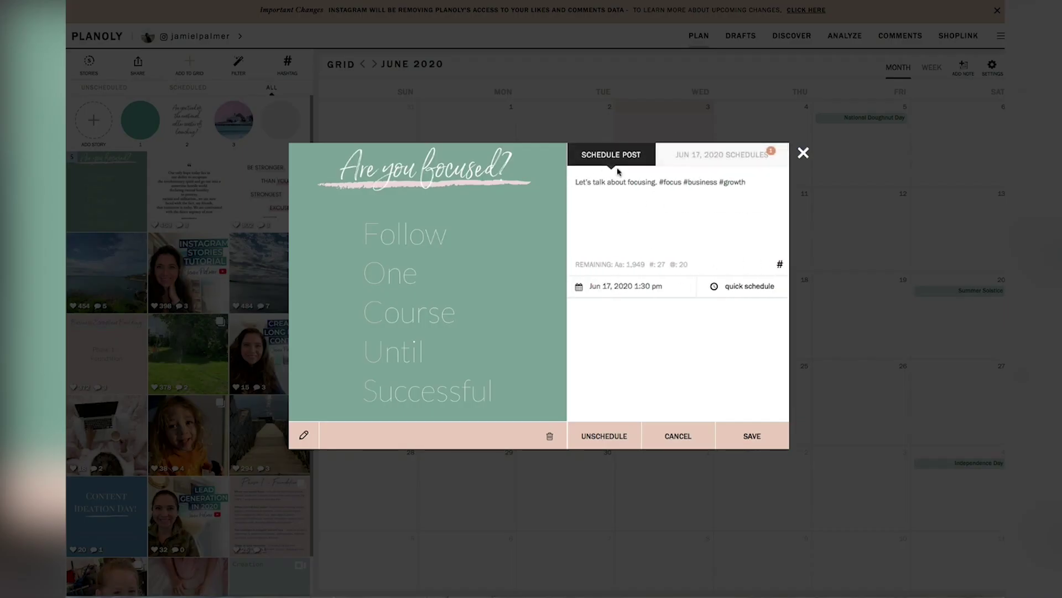
pyautogui.click(730, 154)
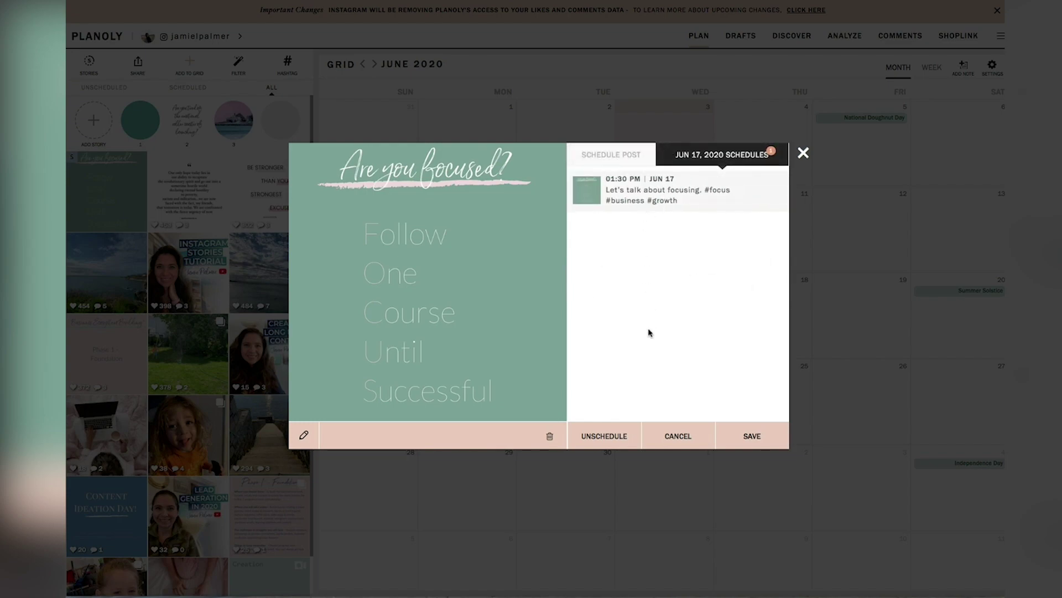
pyautogui.click(804, 153)
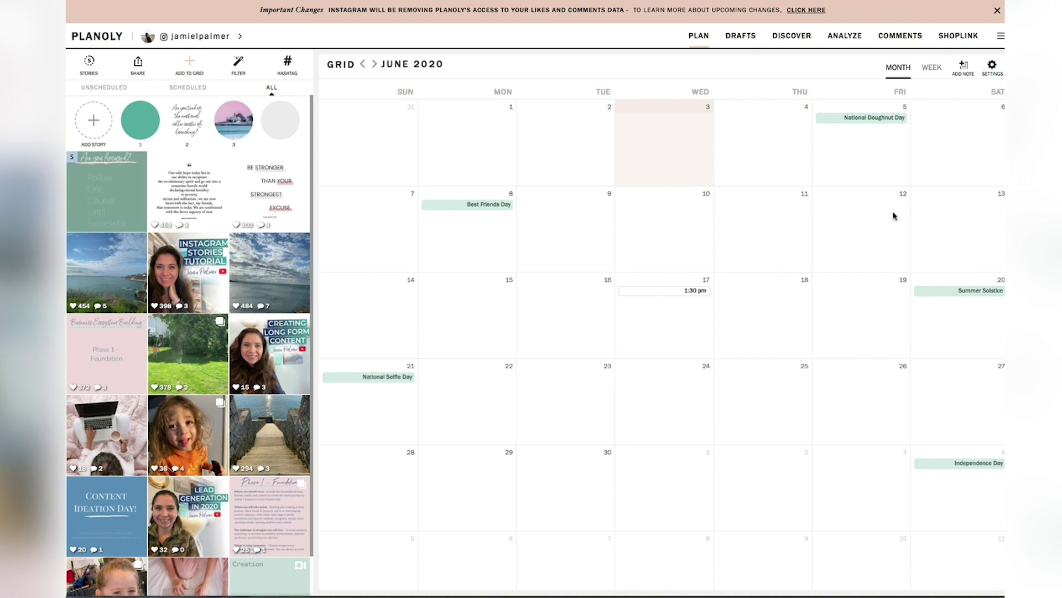
pyautogui.click(994, 71)
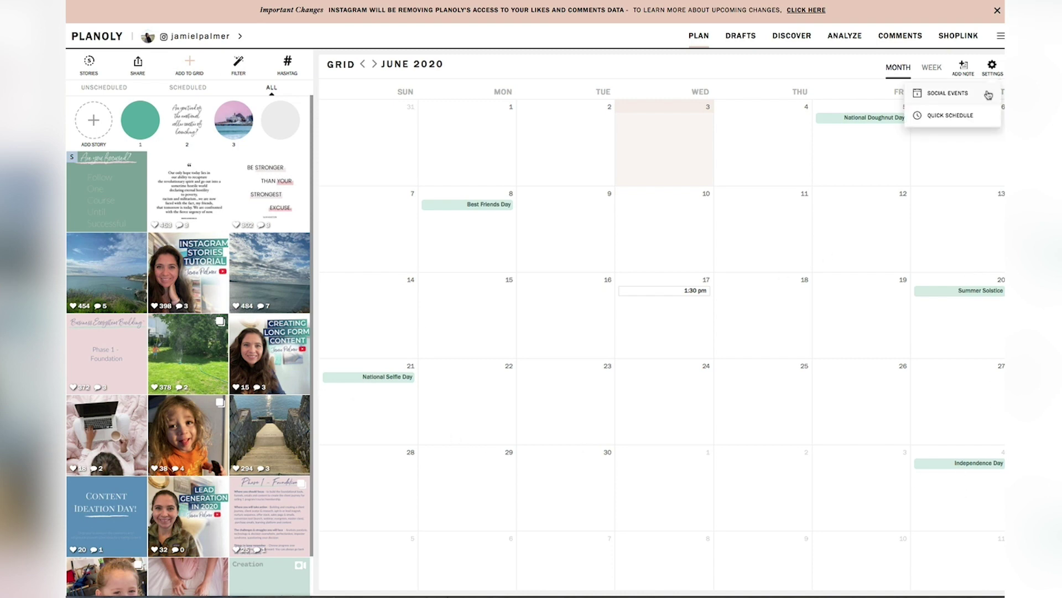
pyautogui.click(985, 94)
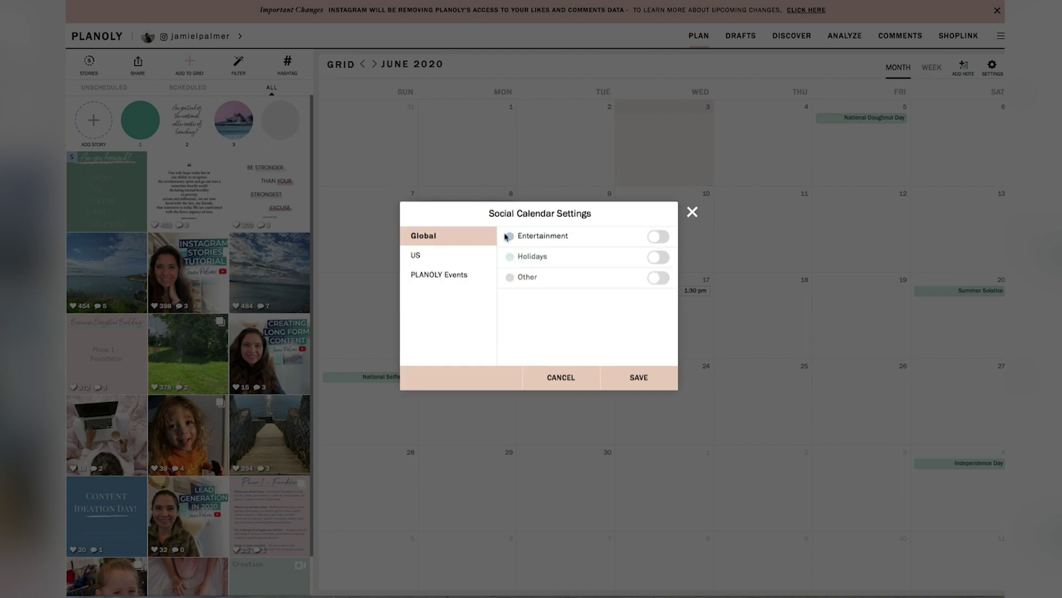
pyautogui.click(420, 261)
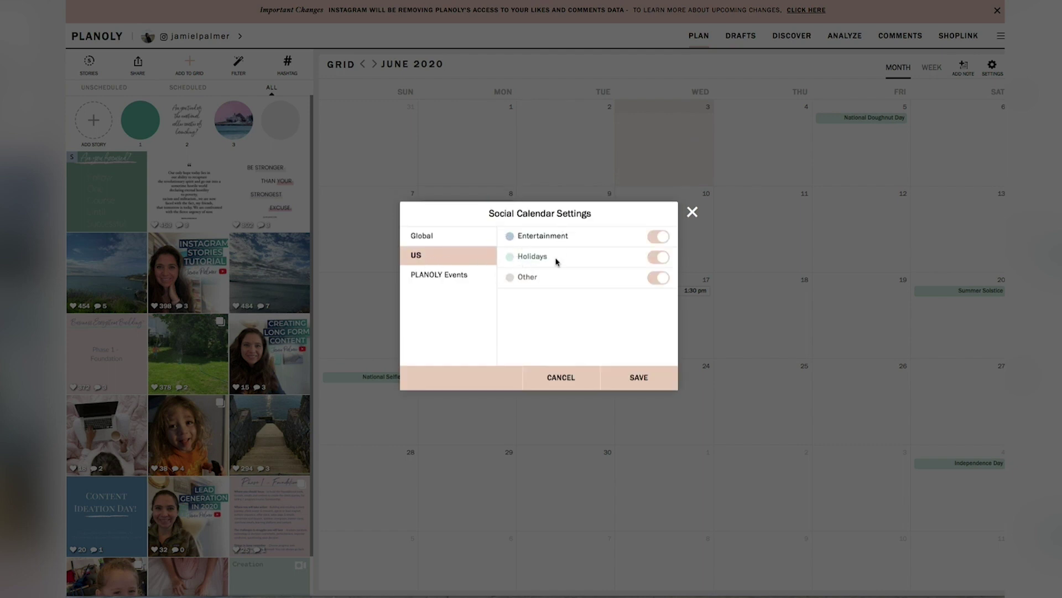
pyautogui.click(441, 279)
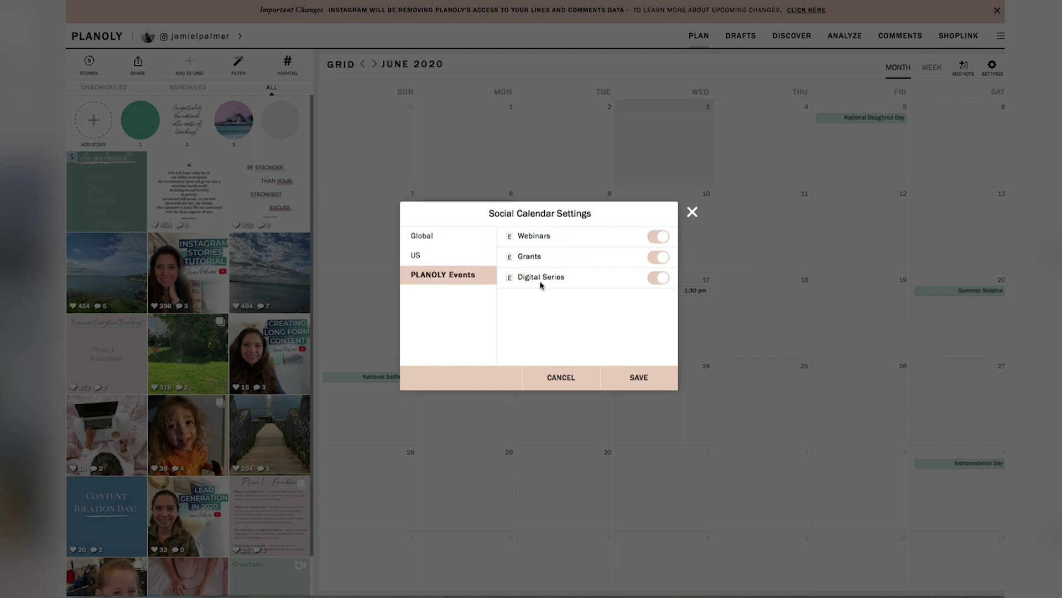
pyautogui.click(691, 212)
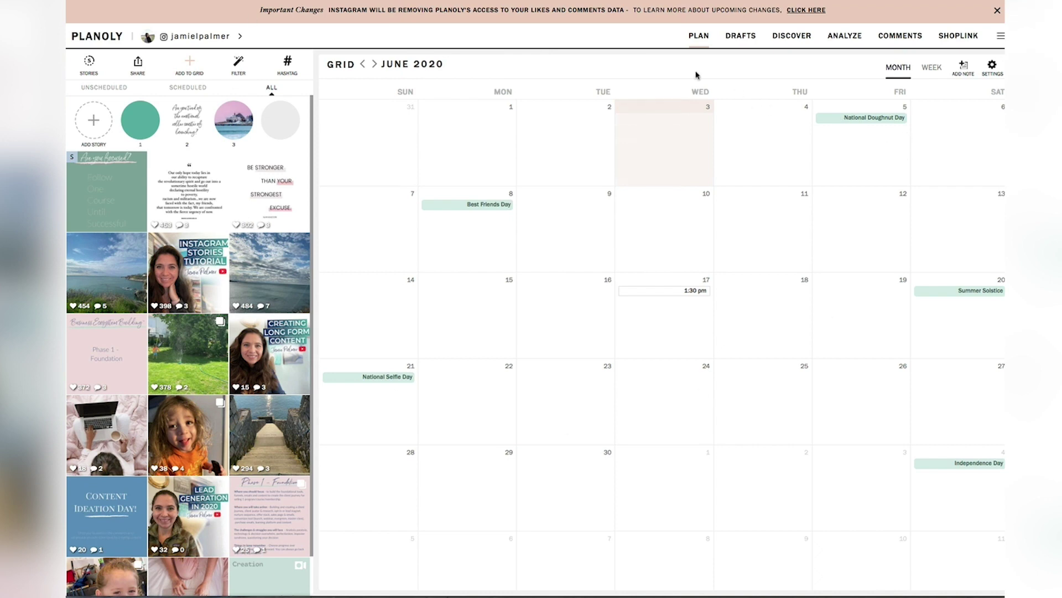
# Switch the calendar between week and month views, ending on month.
pyautogui.click(938, 71)
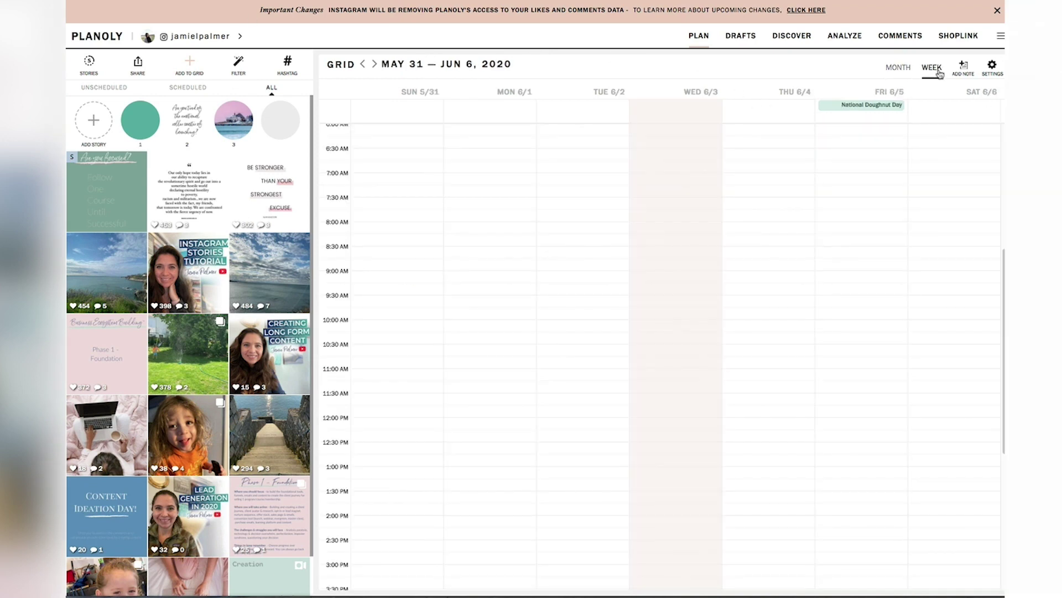
pyautogui.click(898, 68)
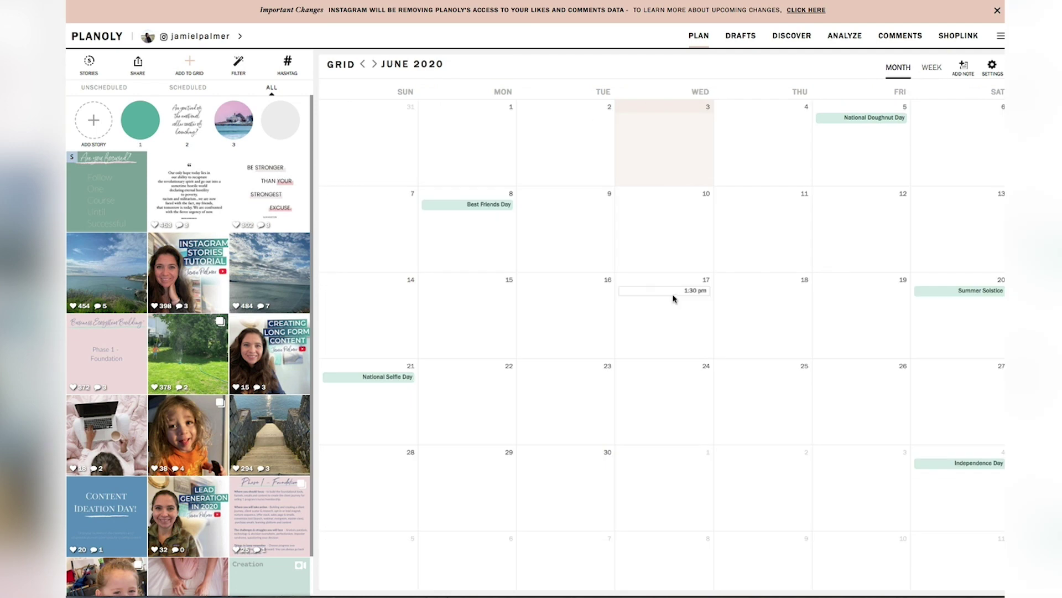
pyautogui.click(938, 69)
pyautogui.click(898, 68)
# Save the unscheduled 'Are you focused?' copy for June 18, 12:00 am and view scheduled posts.
pyautogui.click(121, 88)
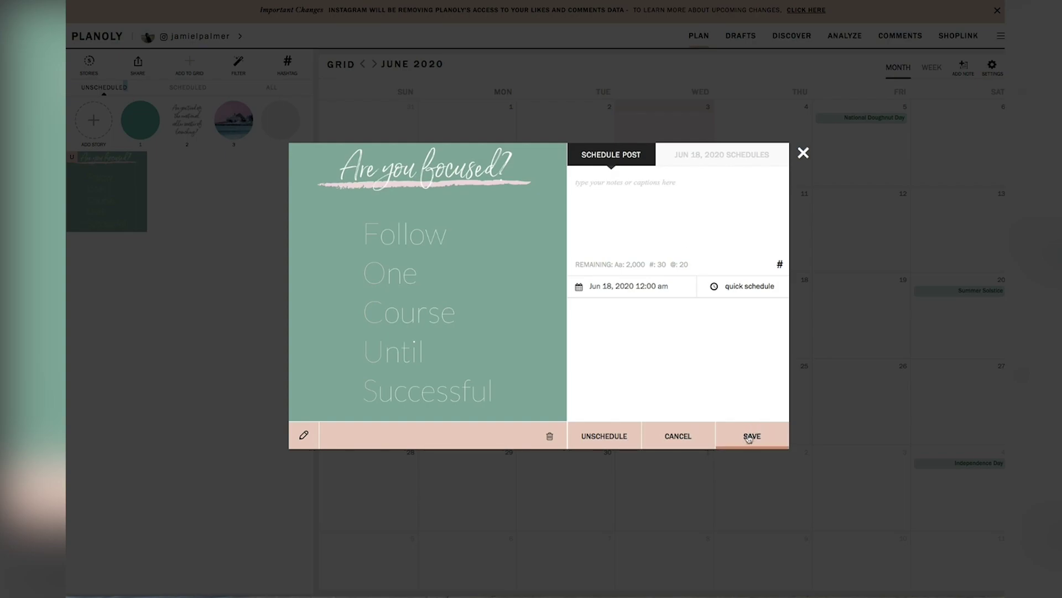
pyautogui.click(750, 437)
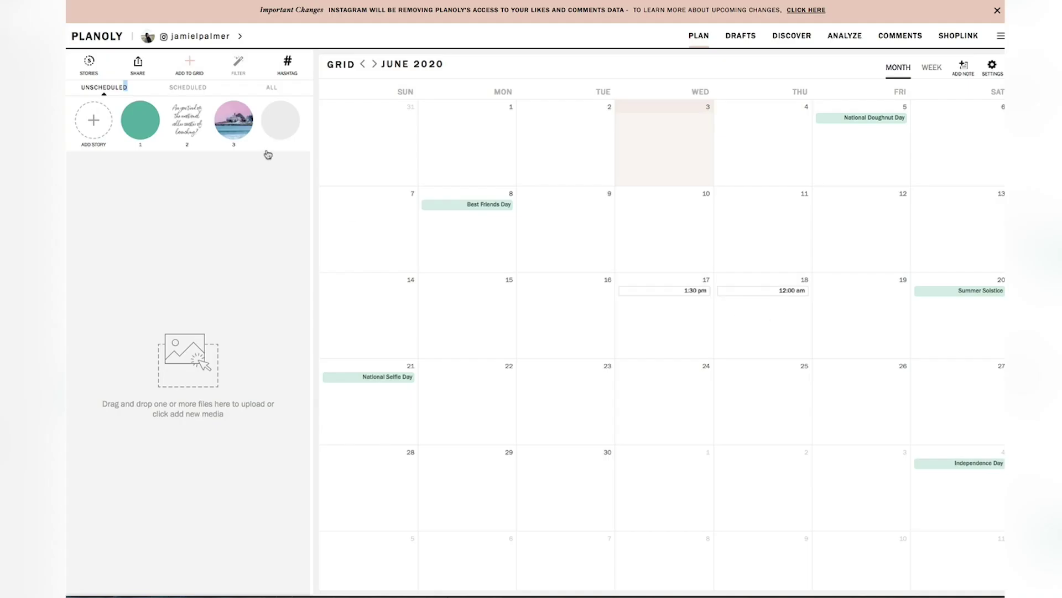
pyautogui.click(182, 88)
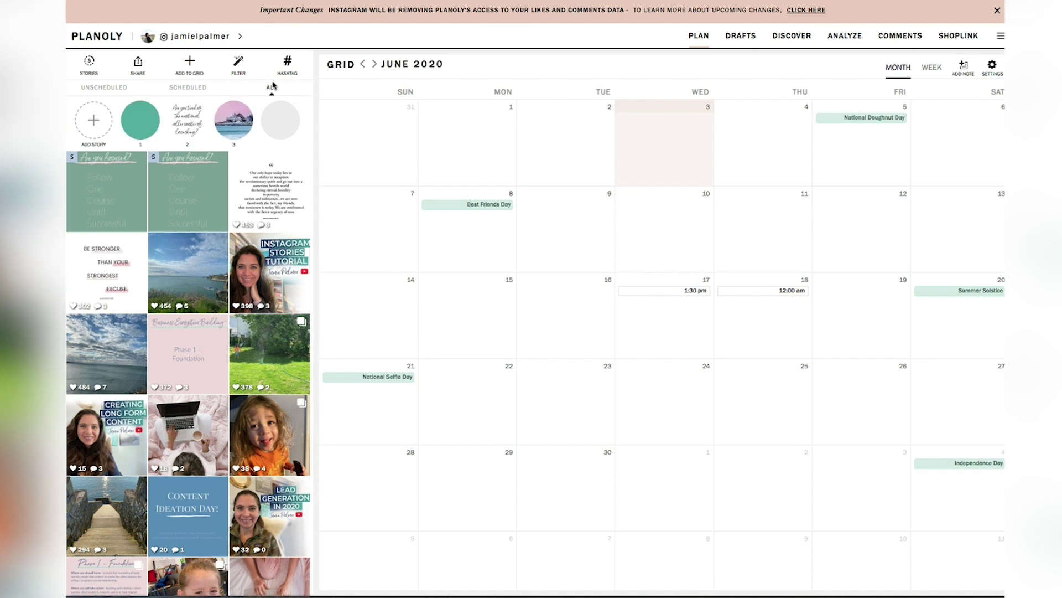
# Switch the side panel to Stories and toggle the Scheduled and Unscheduled filters.
pyautogui.click(91, 66)
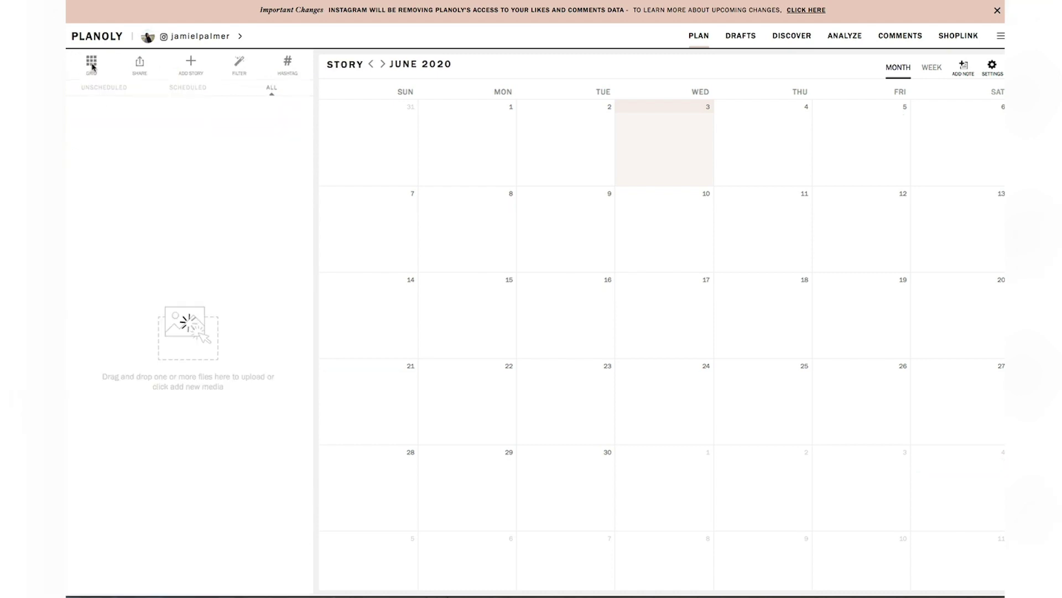
pyautogui.click(87, 65)
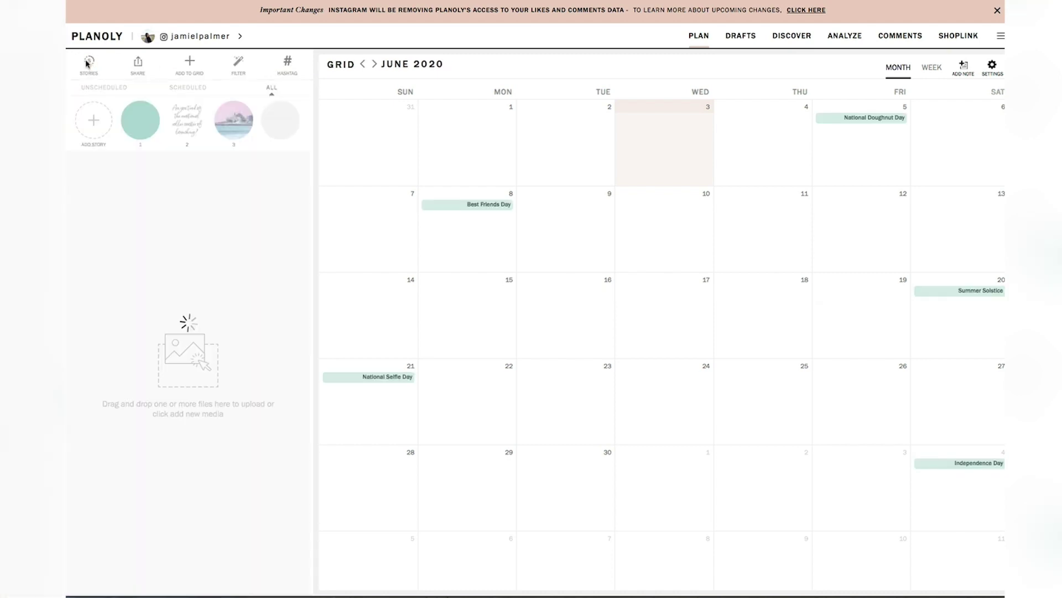
pyautogui.click(87, 65)
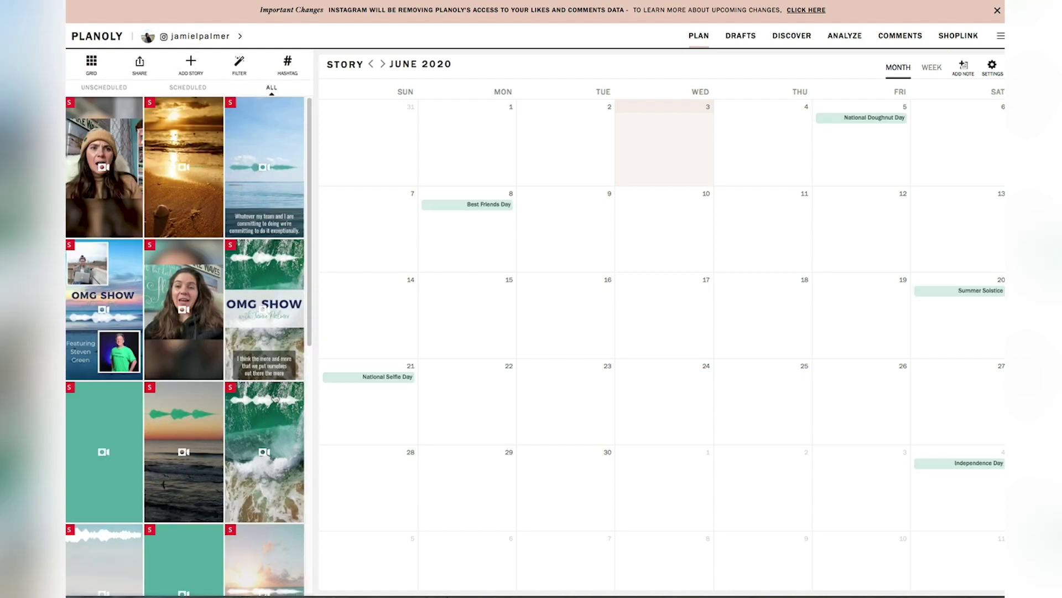
pyautogui.click(188, 87)
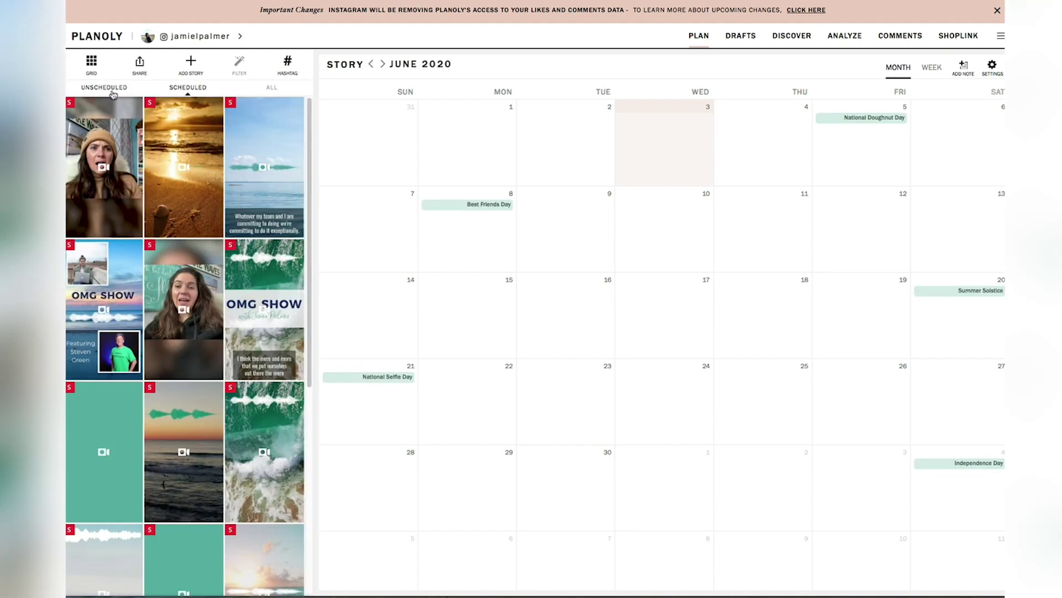
pyautogui.click(111, 89)
pyautogui.click(186, 89)
# Upload a new story file and drop it onto the calendar at June 3, 2:13 pm.
pyautogui.click(191, 62)
pyautogui.click(720, 126)
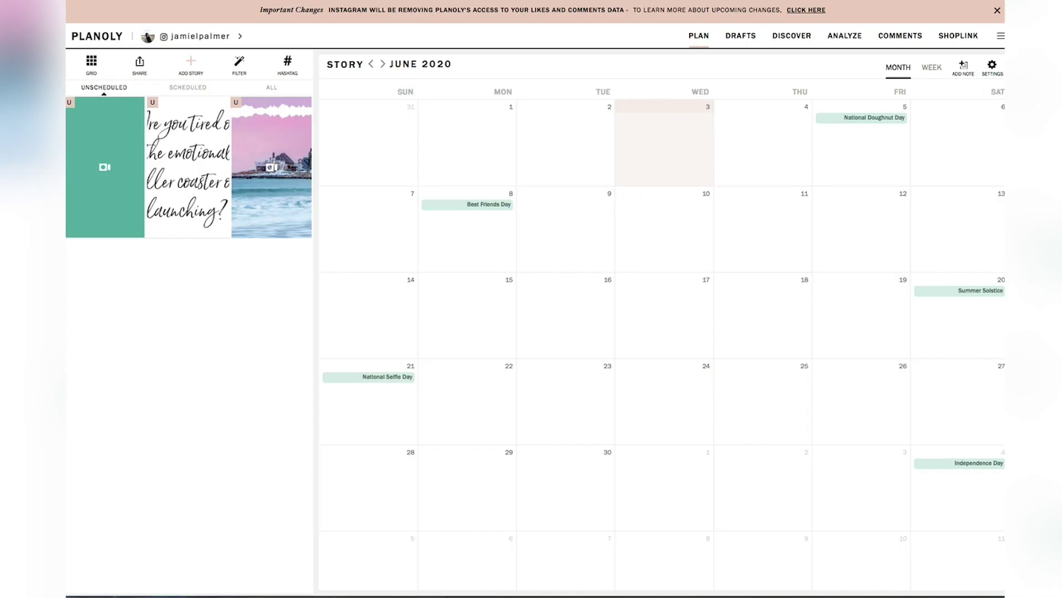
pyautogui.moveTo(996, 166); pyautogui.dragTo(655, 215)
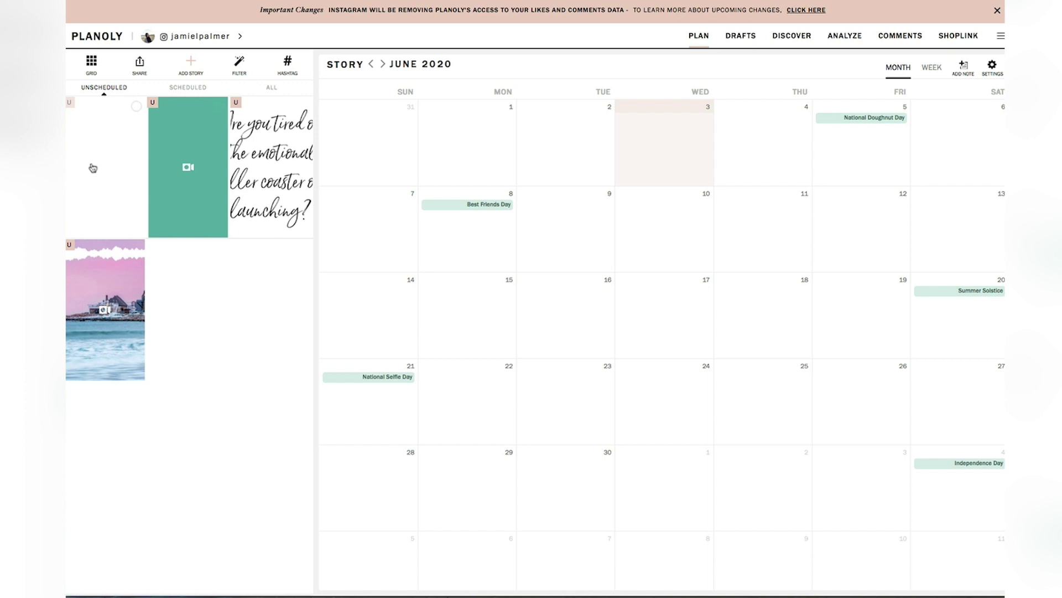
pyautogui.moveTo(93, 168); pyautogui.dragTo(700, 136)
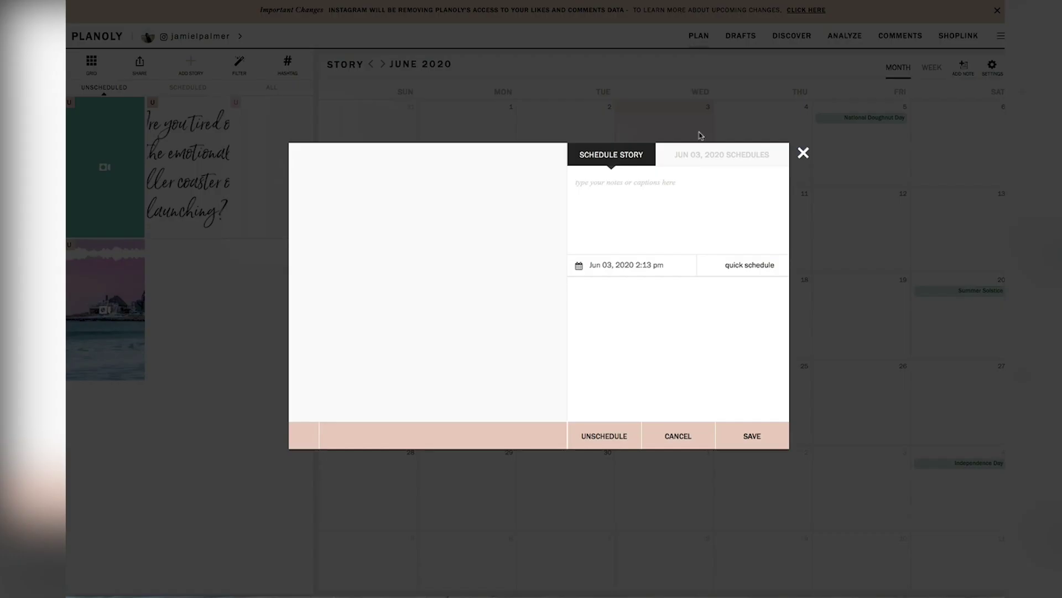
# Caption the story 'Testing' and save its June 3, 2:13 pm schedule.
pyautogui.click(629, 189)
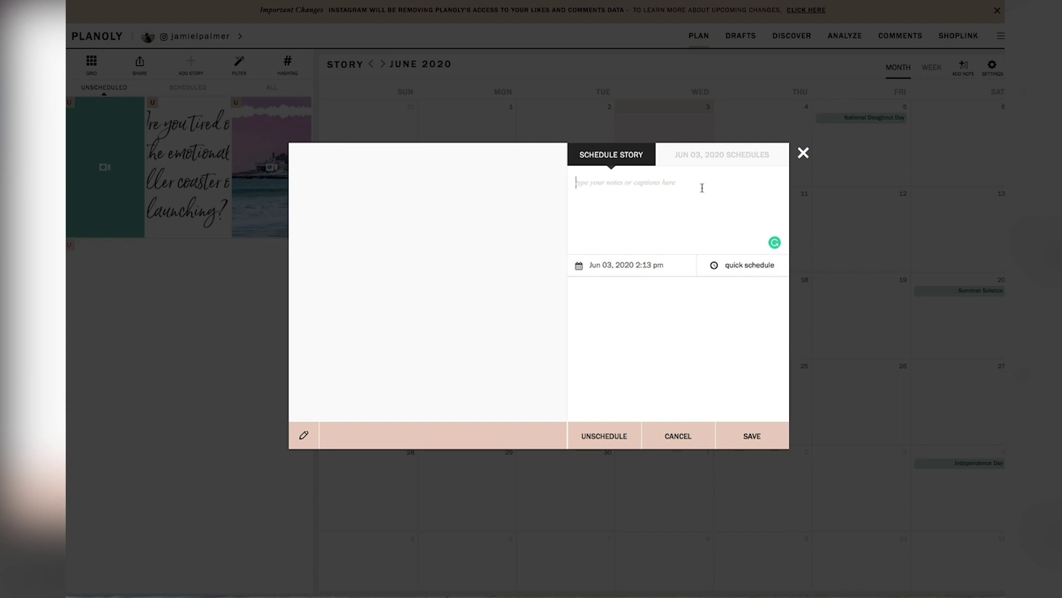
pyautogui.write('esting')
pyautogui.click(763, 435)
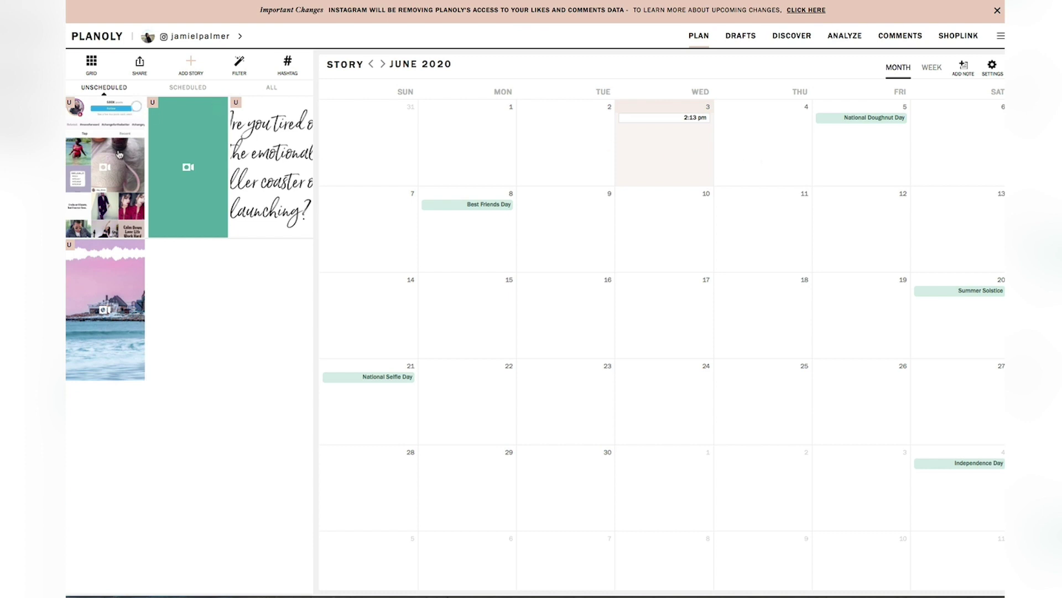
pyautogui.click(184, 87)
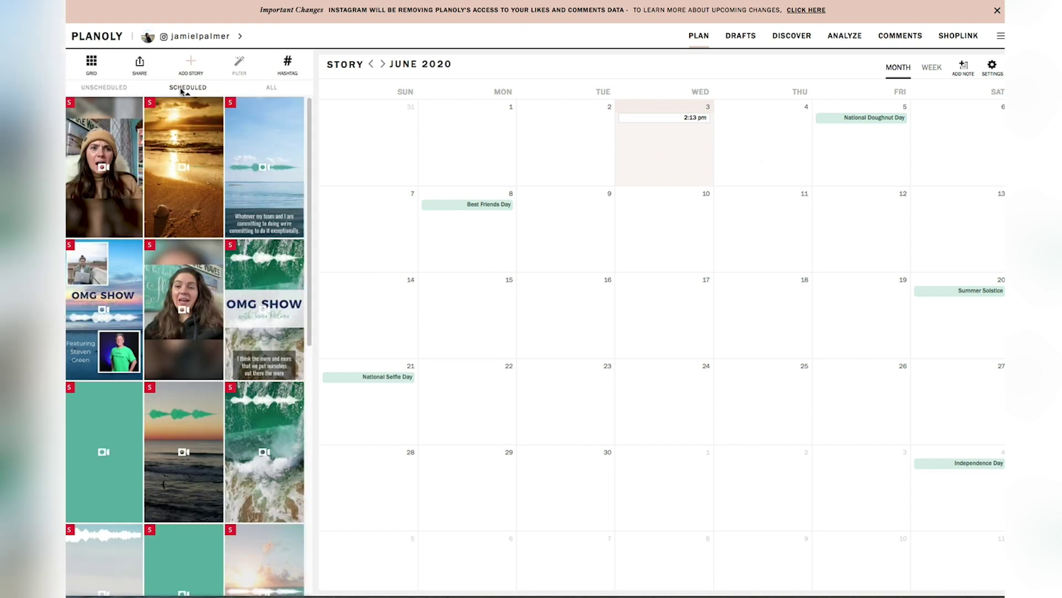
# Schedule the unscheduled Instagram-screenshot story for June 3, 2020 at 1:43 pm, then list the scheduled stories.
pyautogui.click(105, 88)
pyautogui.click(161, 225)
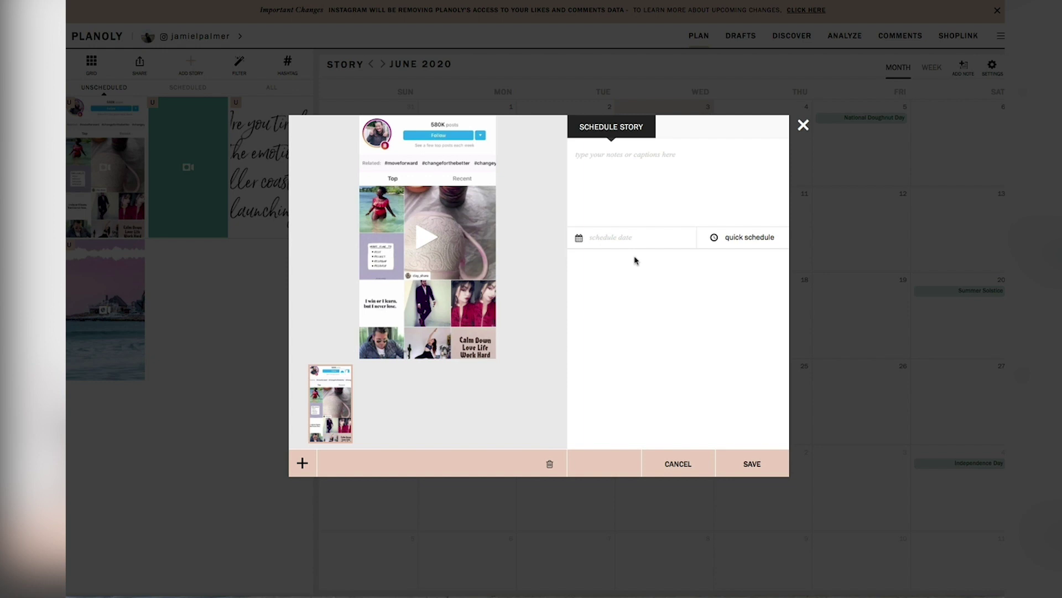
pyautogui.click(646, 238)
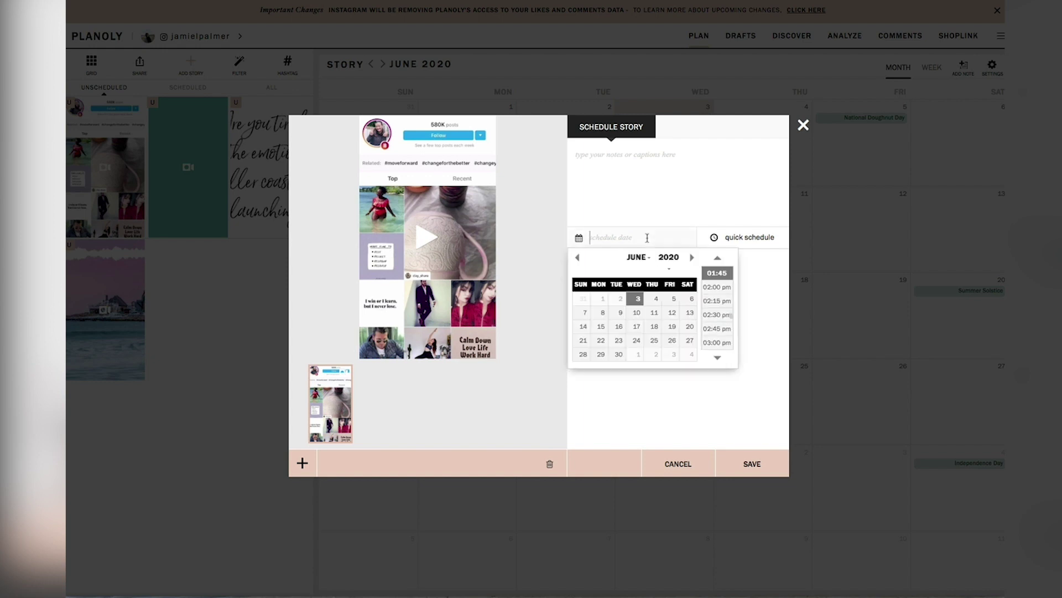
pyautogui.click(635, 301)
pyautogui.click(742, 466)
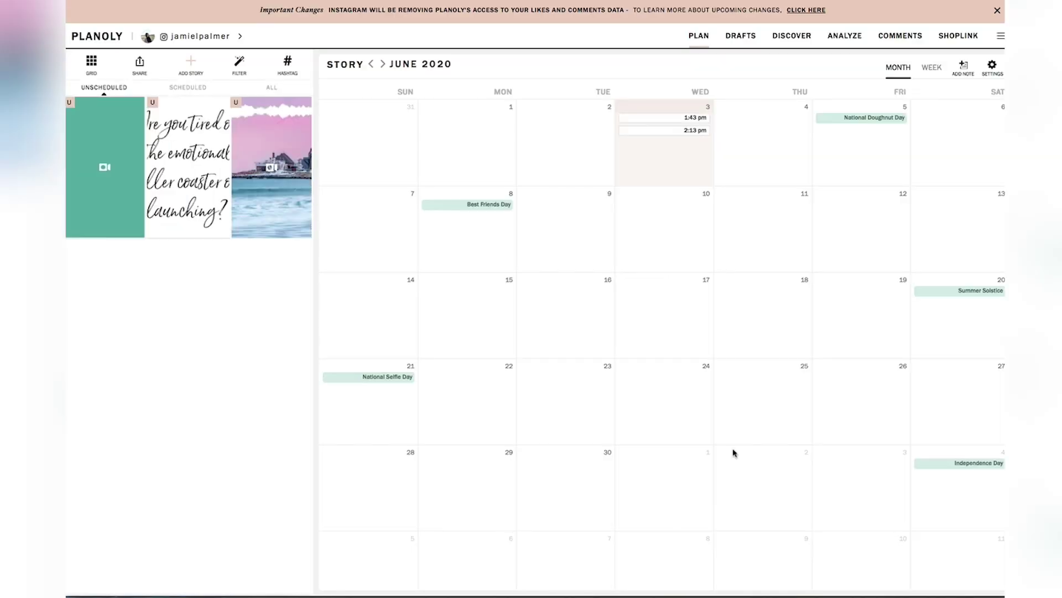
pyautogui.click(188, 87)
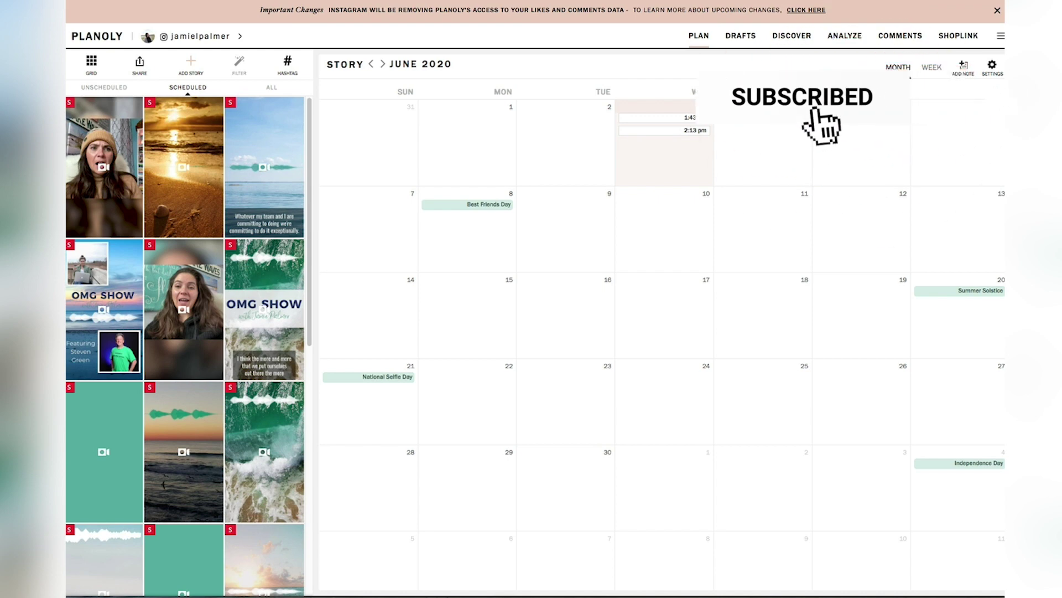
# Check the June 3 schedule overview showing the 1:43 pm and 2:13 pm stories.
pyautogui.click(690, 130)
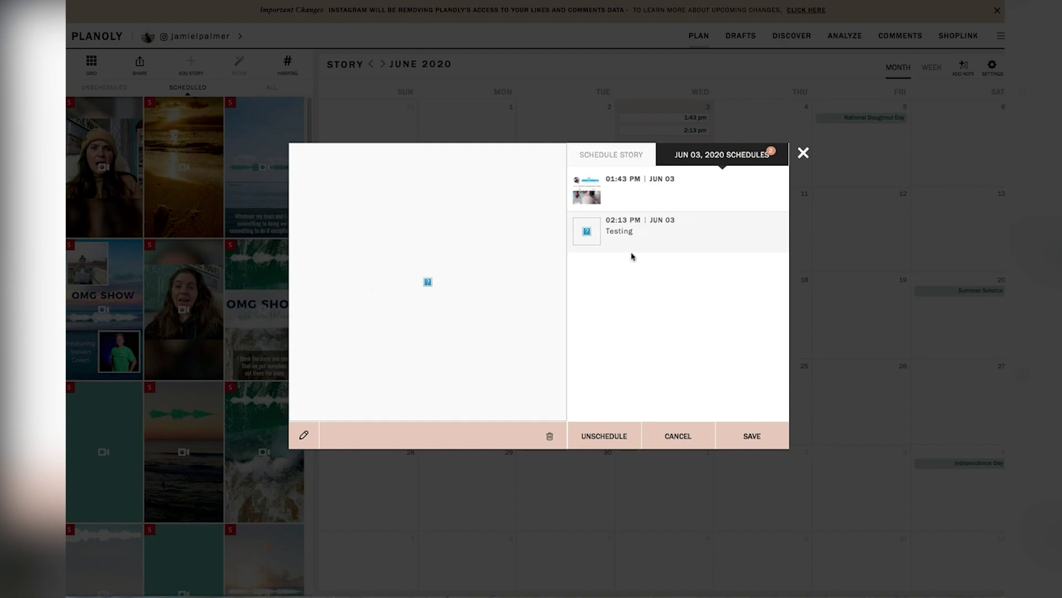
pyautogui.click(803, 153)
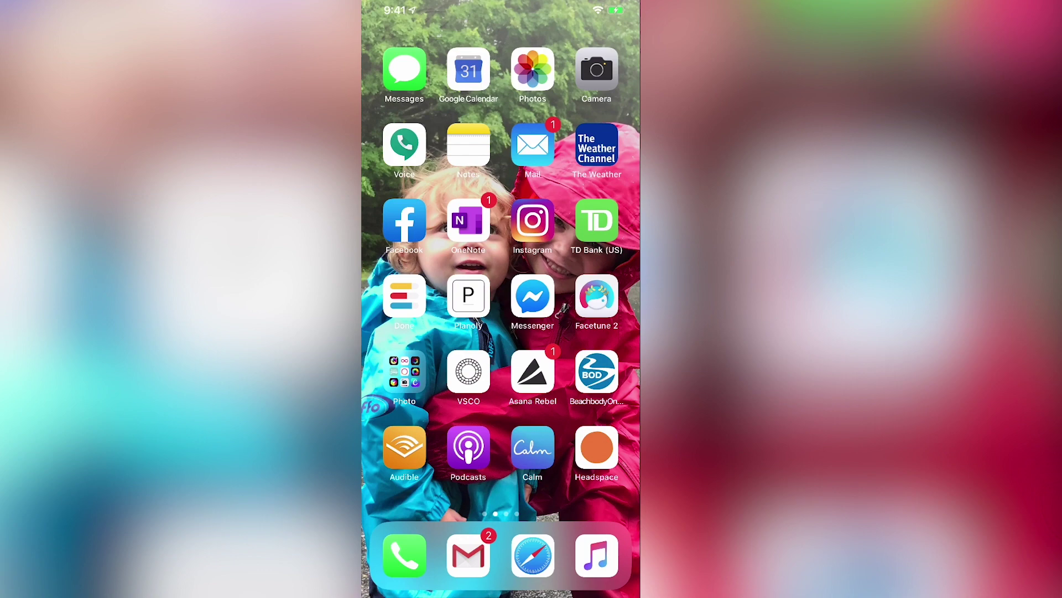
# In the Planoly phone app, post the 1:43 pm June 3 story now and send it to Instagram.
pyautogui.click(468, 296)
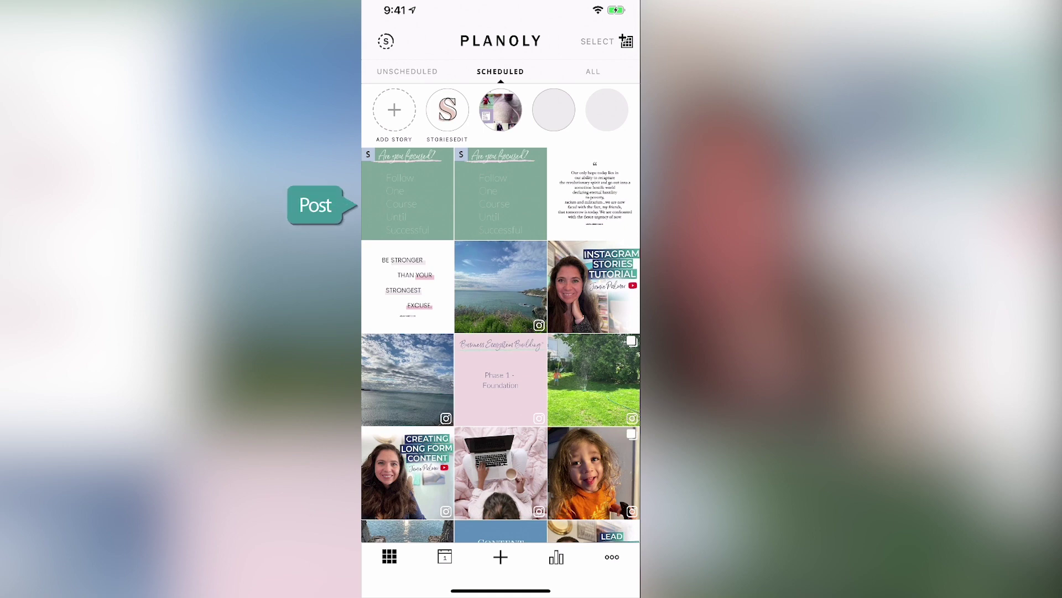
pyautogui.click(500, 110)
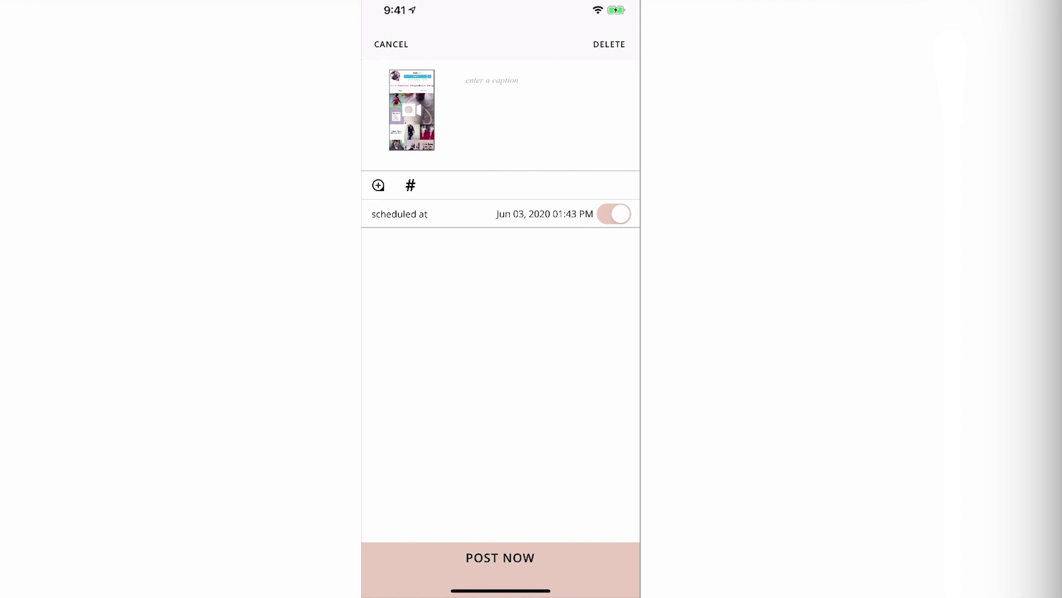
pyautogui.click(501, 580)
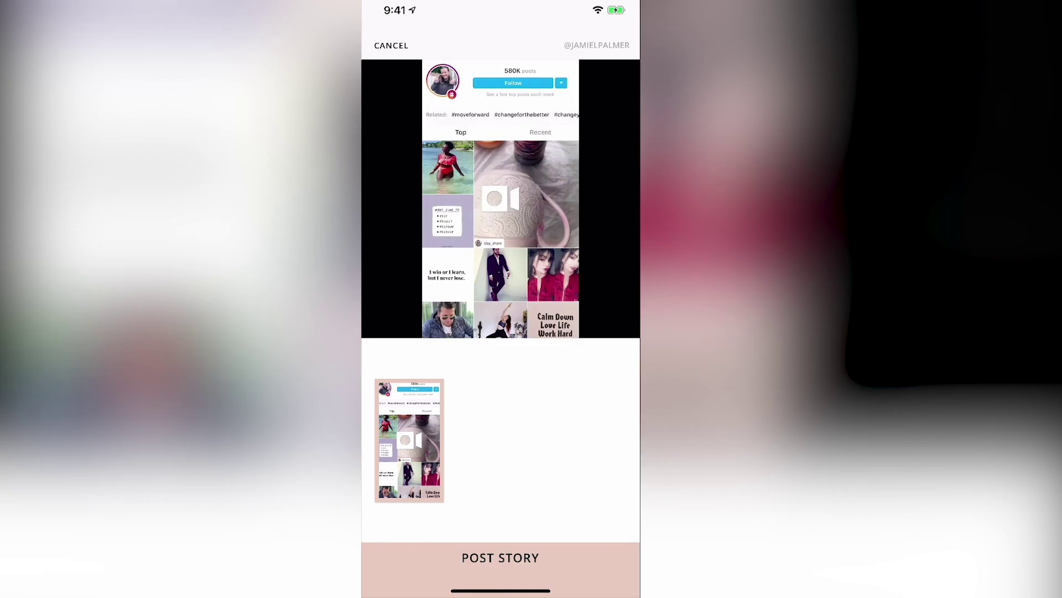
pyautogui.click(502, 580)
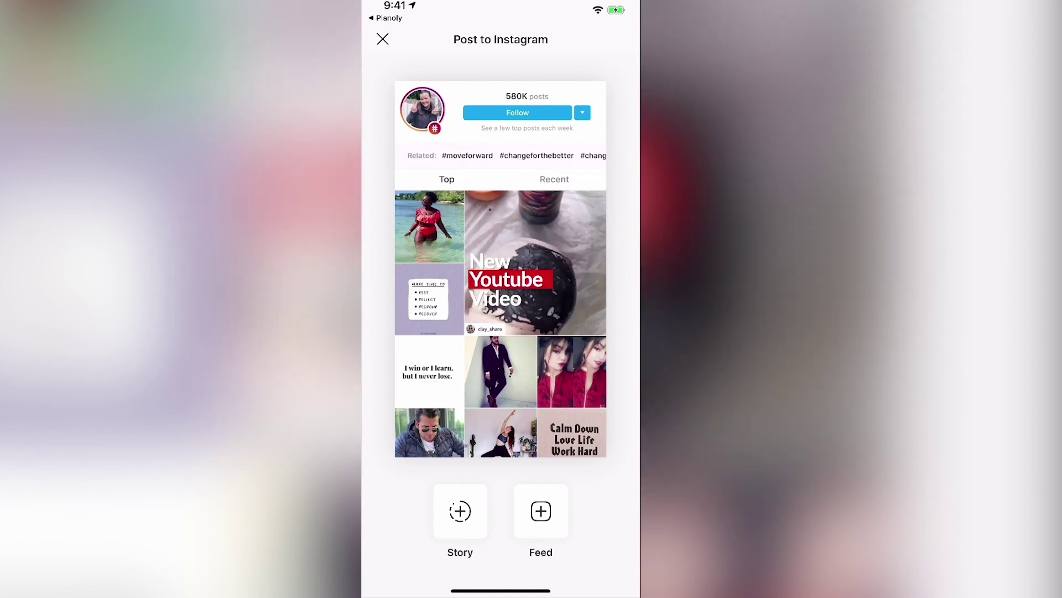
# Choose Story as the Instagram destination for the Planoly image.
pyautogui.click(460, 510)
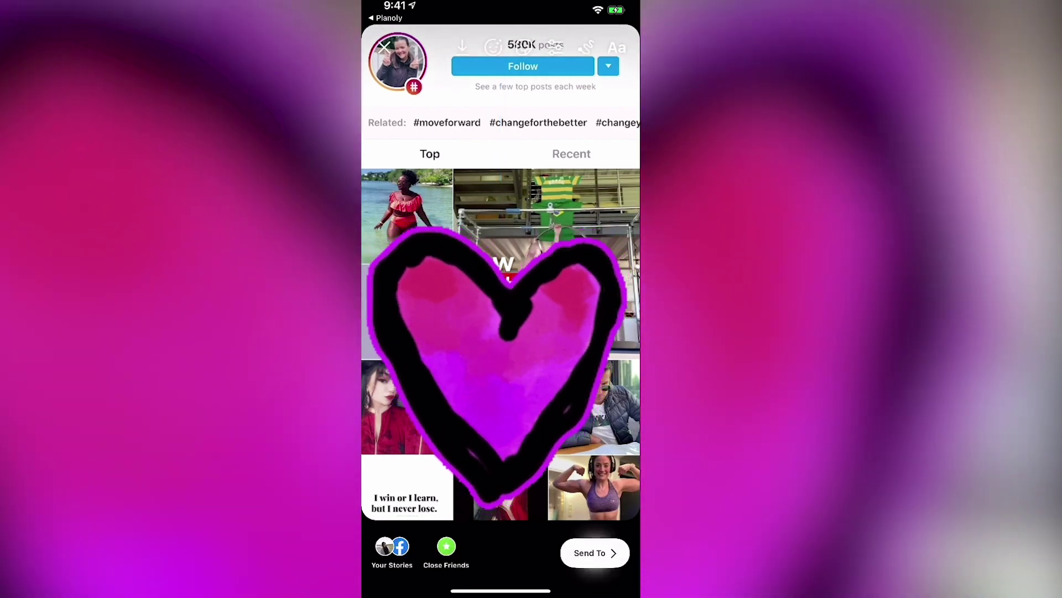
pyautogui.click(594, 552)
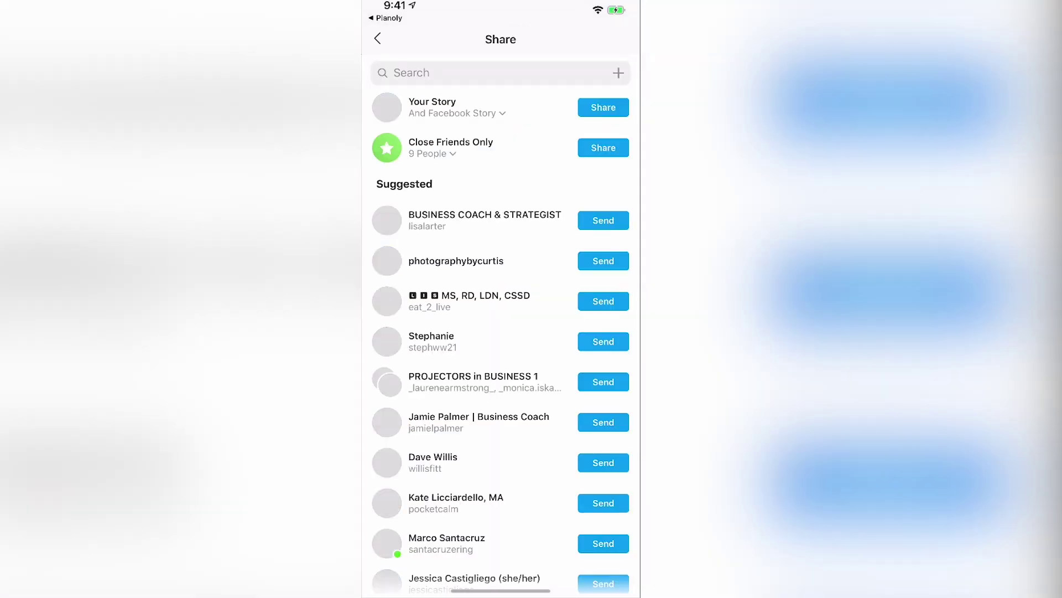